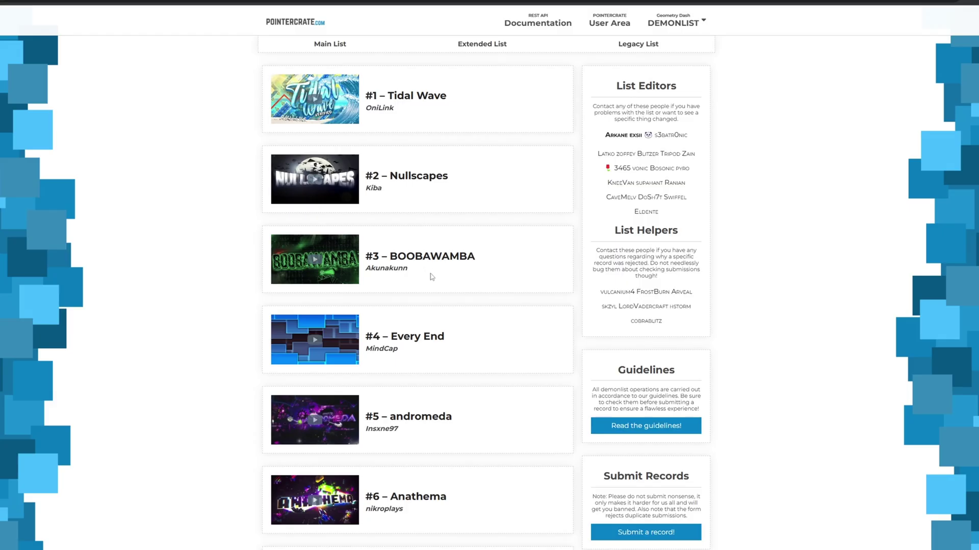
# Browse the top-ranked levels on the Demonlist's main list
pyautogui.scroll(-3, 434, 284)
pyautogui.scroll(-4, 451, 331)
pyautogui.scroll(7, 451, 331)
pyautogui.scroll(-3, 423, 423)
pyautogui.scroll(3, 422, 415)
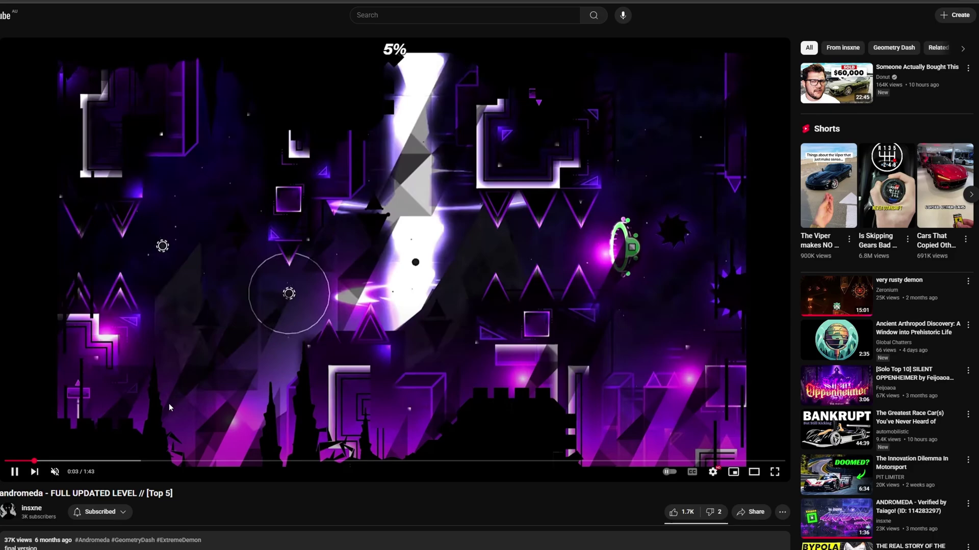
# Rewind the andromeda video and capture a snip of its frame in the purple opening section, paused at 0:05
pyautogui.click(169, 402)
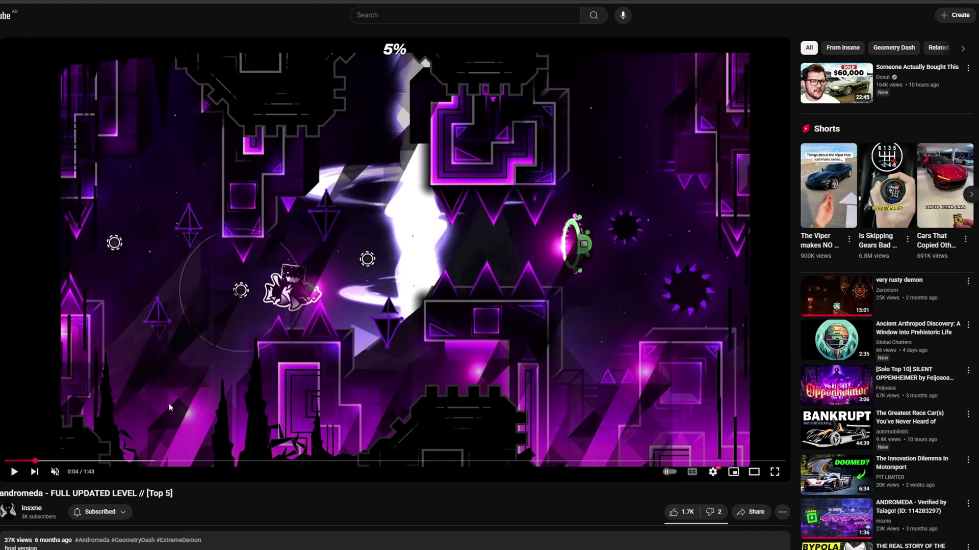
pyautogui.press('Left')
pyautogui.click(85, 503)
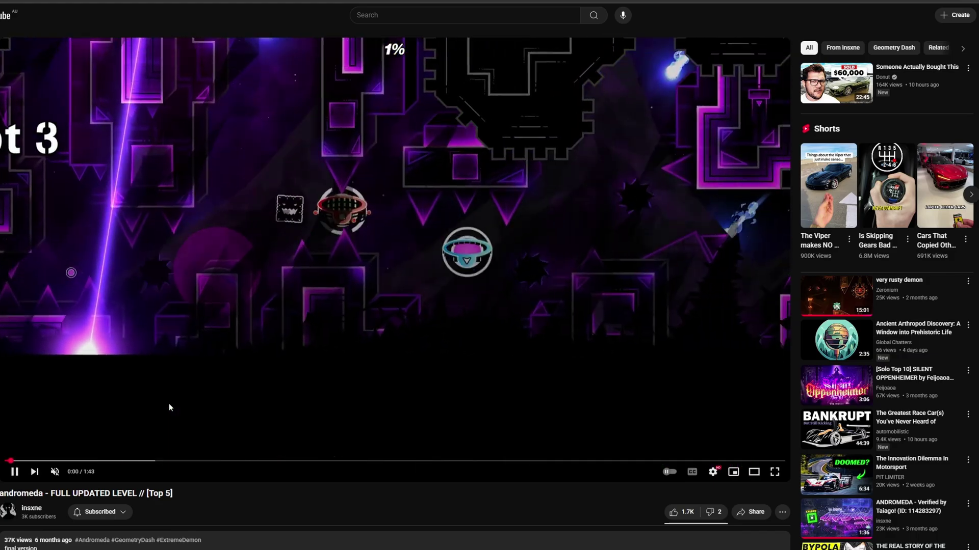
pyautogui.press('super+shift+s')
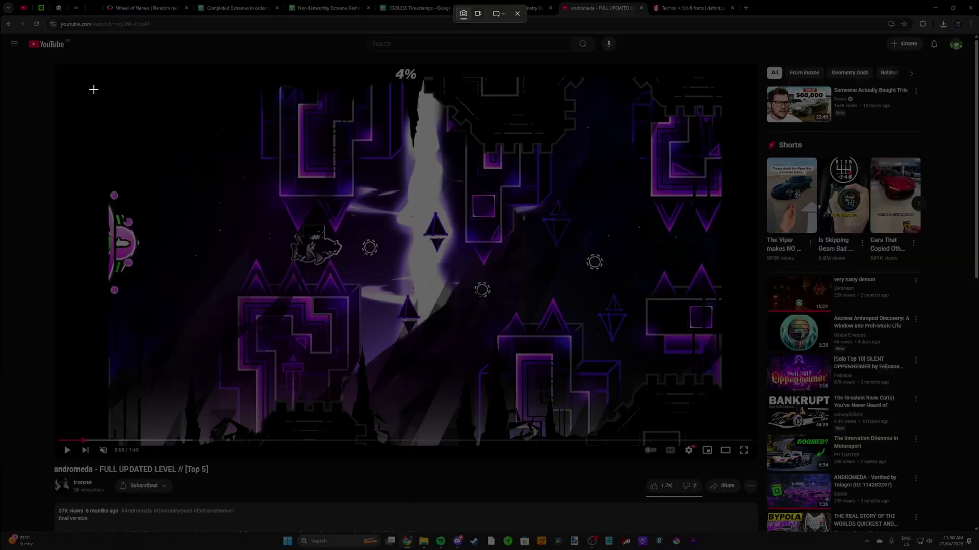
pyautogui.moveTo(40, 66); pyautogui.dragTo(735, 433)
# Play the video on to the orange gear section at 0:08 and capture a snip of the frame
pyautogui.click(680, 371)
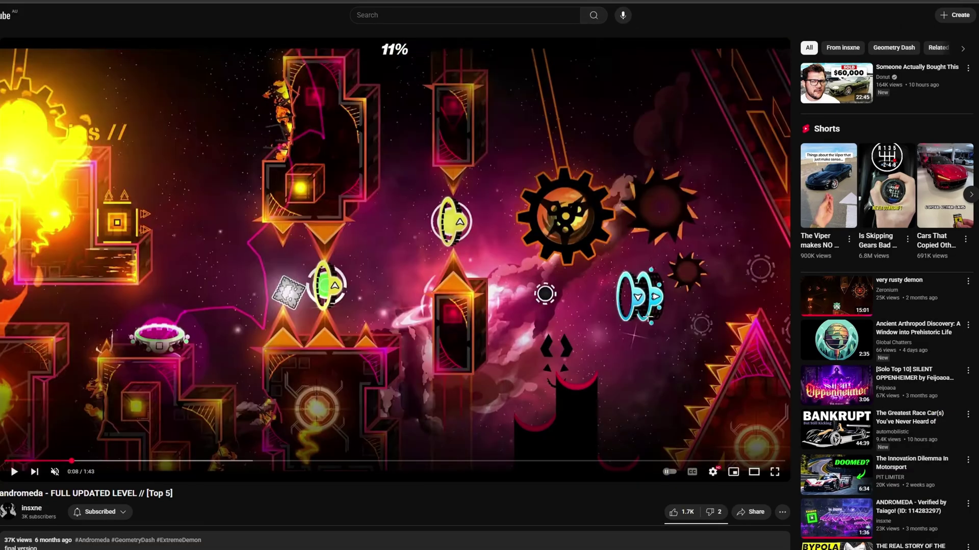
pyautogui.press('super+shift+s')
pyautogui.moveTo(1, 48); pyautogui.dragTo(785, 454)
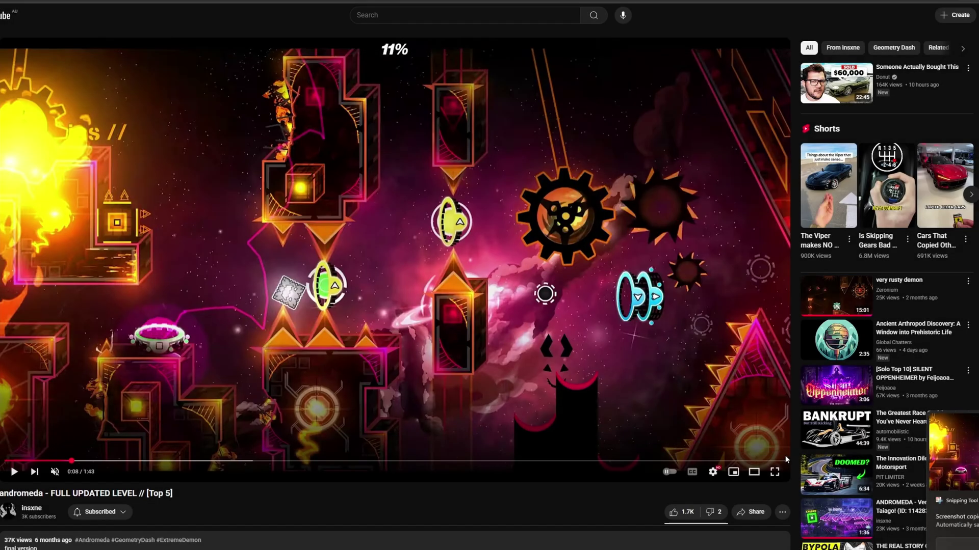
# Advance the video to the purple-blue section at 0:17 and capture a snip of the paused frame
pyautogui.click(785, 454)
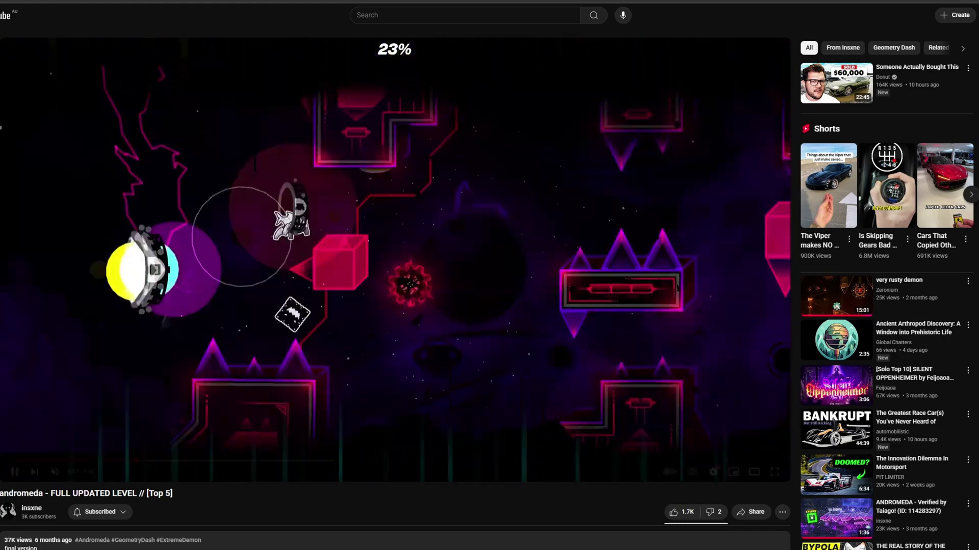
pyautogui.click(785, 454)
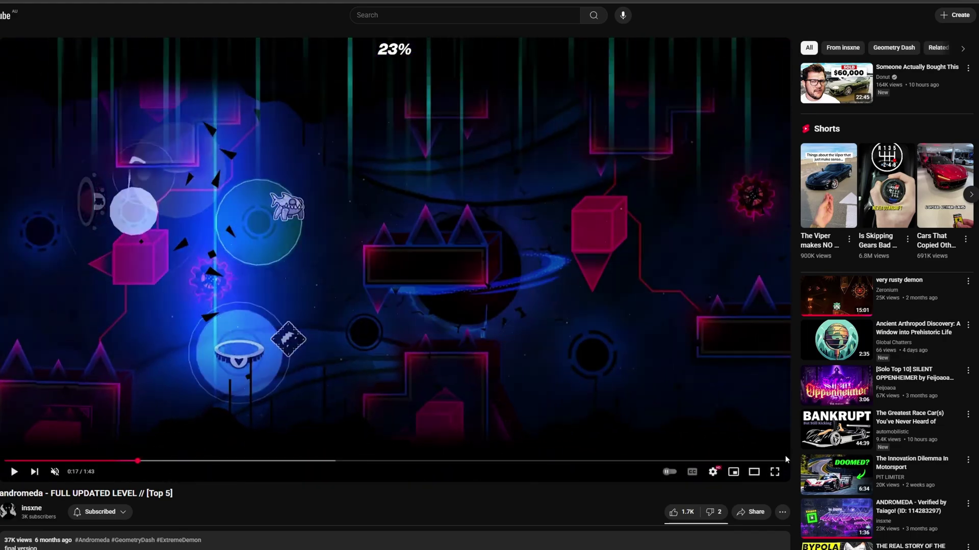
pyautogui.press('space')
pyautogui.press('space')
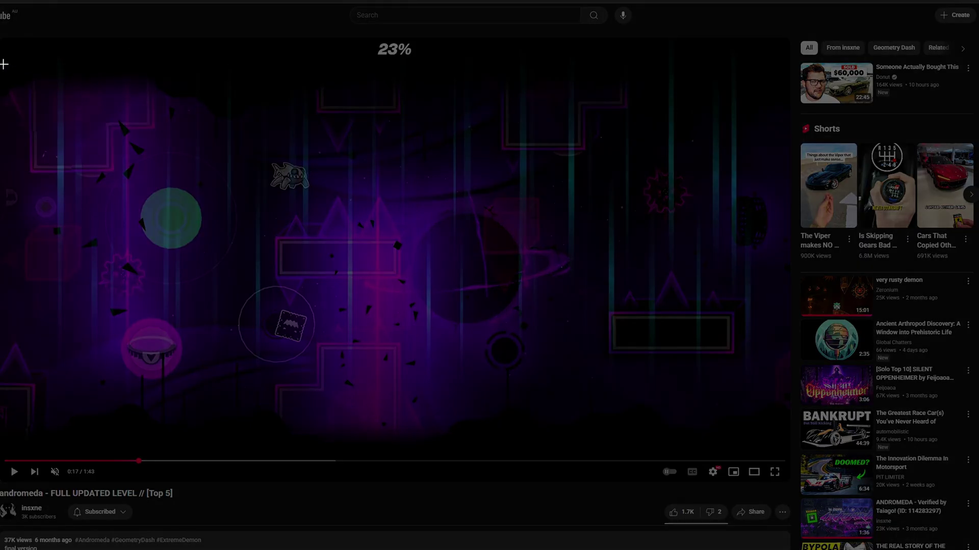
pyautogui.moveTo(0, 62); pyautogui.dragTo(791, 461)
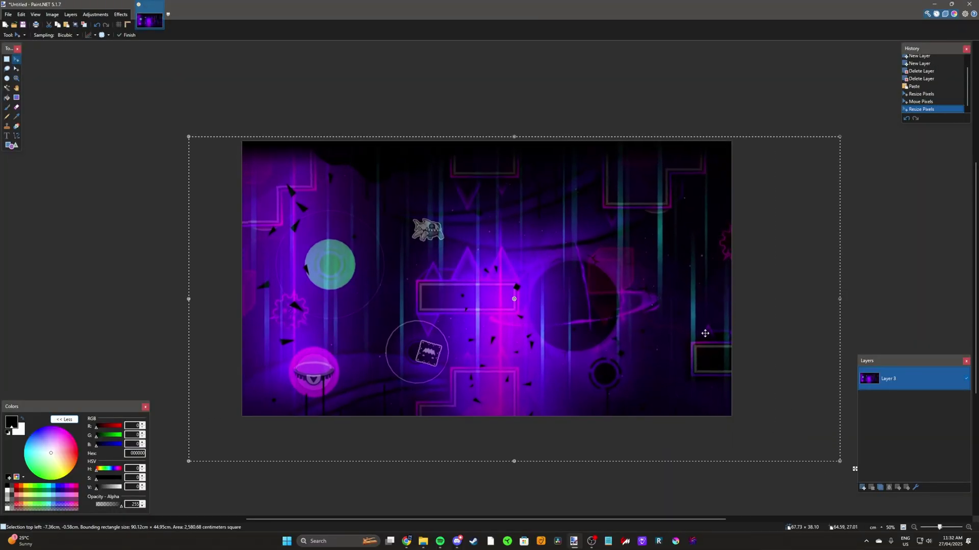
# Scale and reposition the pasted purple gameplay screenshot to fill the Paint.NET canvas, deselect it and add a new layer
pyautogui.moveTo(705, 331); pyautogui.dragTo(663, 318)
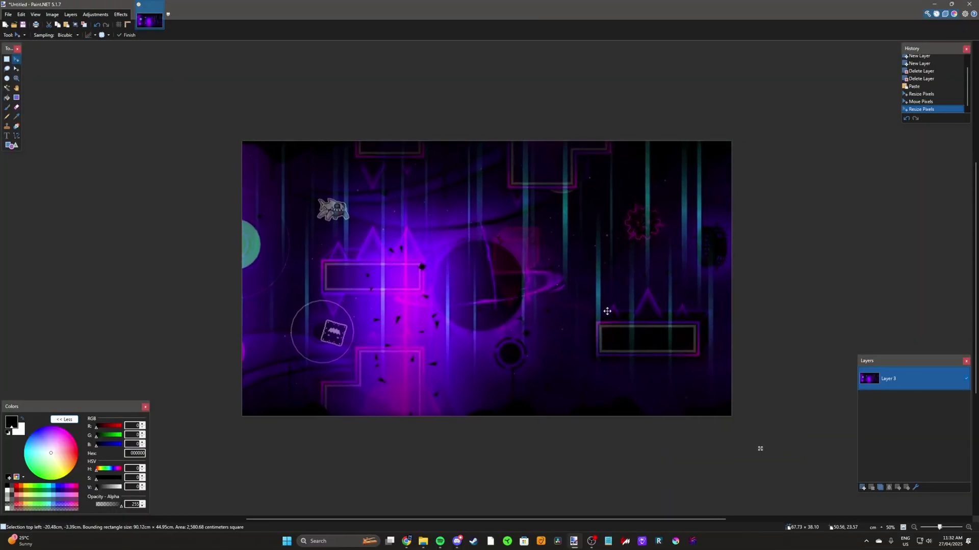
pyautogui.moveTo(746, 441); pyautogui.dragTo(698, 418)
pyautogui.moveTo(625, 346); pyautogui.dragTo(671, 359)
pyautogui.hotkey('ctrl', 'd')
pyautogui.click(862, 487)
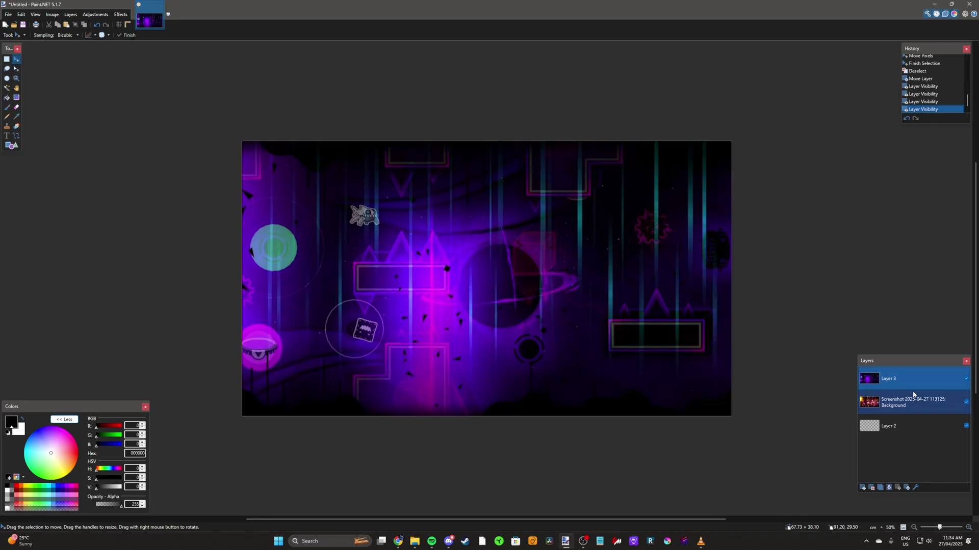
# Send Layer 3 with the purple screenshot to the bottom of the layer stack and add a new layer
pyautogui.moveTo(892, 402)
pyautogui.mouseDown()
pyautogui.moveTo(892, 379)
pyautogui.moveTo(882, 473)
pyautogui.mouseUp()
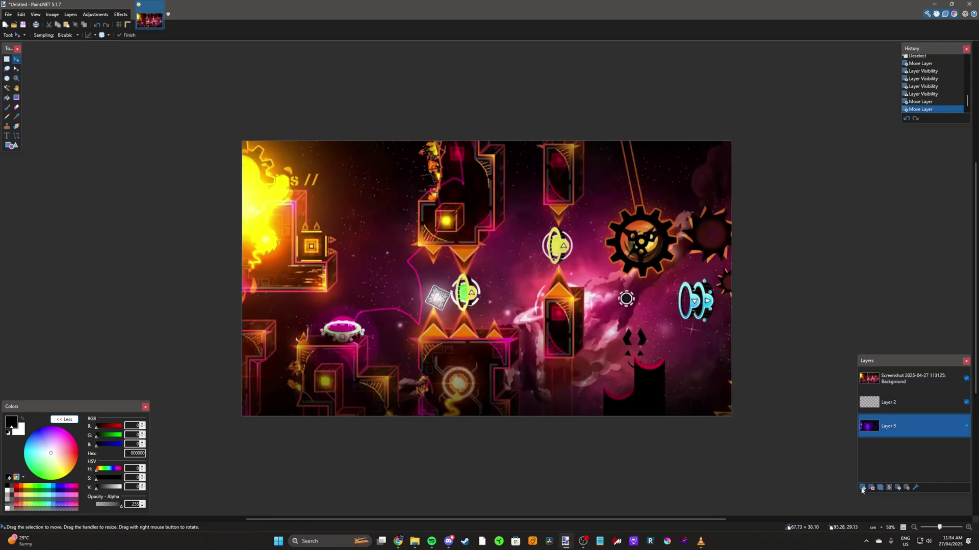
pyautogui.click(863, 488)
# Position the pink nebula image over the canvas on Layer 4, deselect it and hide the layer
pyautogui.moveTo(732, 505); pyautogui.dragTo(681, 368)
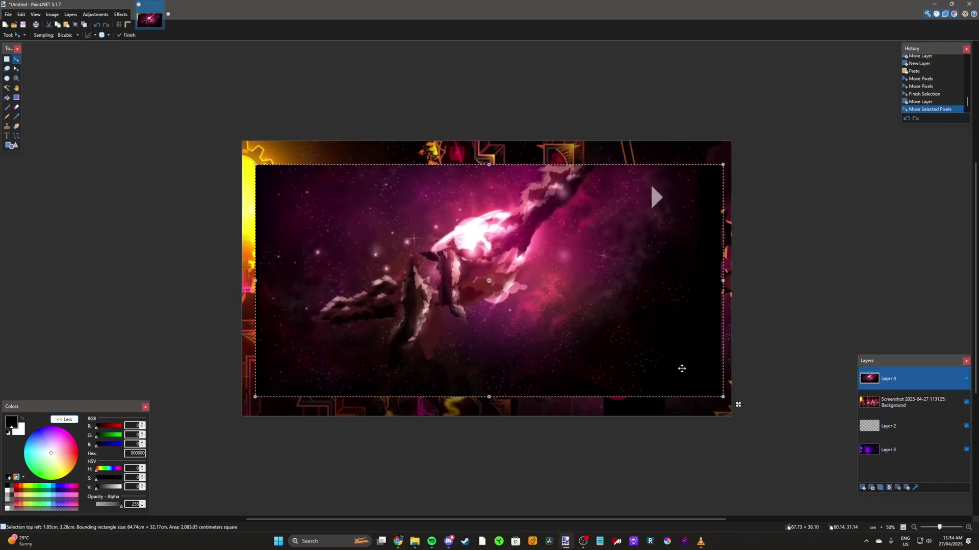
pyautogui.hotkey('ctrl', 'd')
pyautogui.click(966, 379)
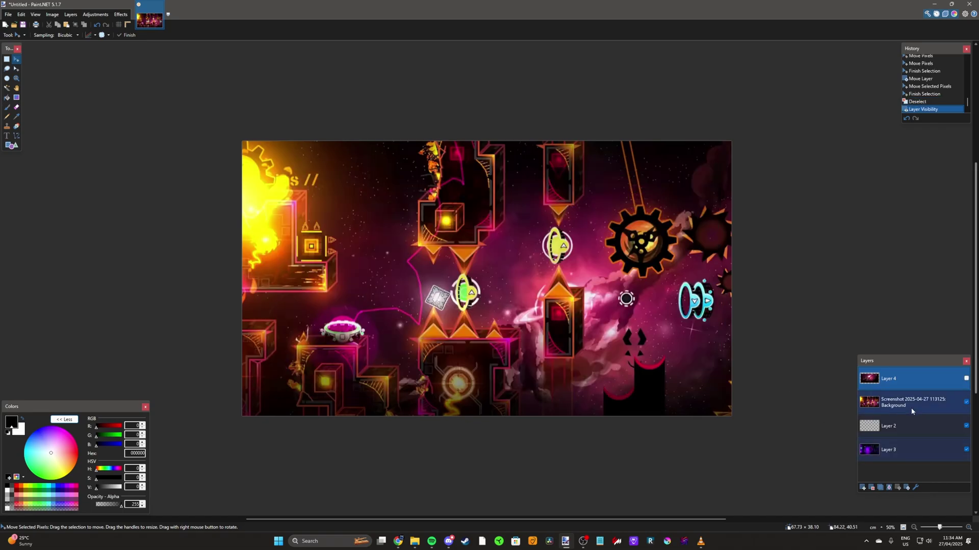
# Add a layer above the orange screenshot, then tilt the screenshot by about -3.15° and enlarge it beyond the canvas edges
pyautogui.click(863, 487)
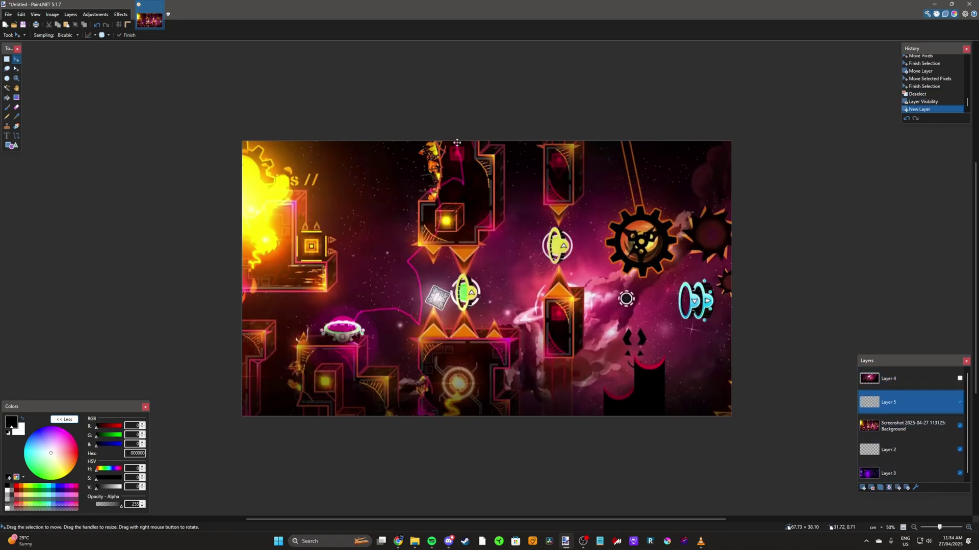
pyautogui.click(883, 428)
pyautogui.hotkey('ctrl', 'a')
pyautogui.moveTo(479, 326); pyautogui.dragTo(480, 326)
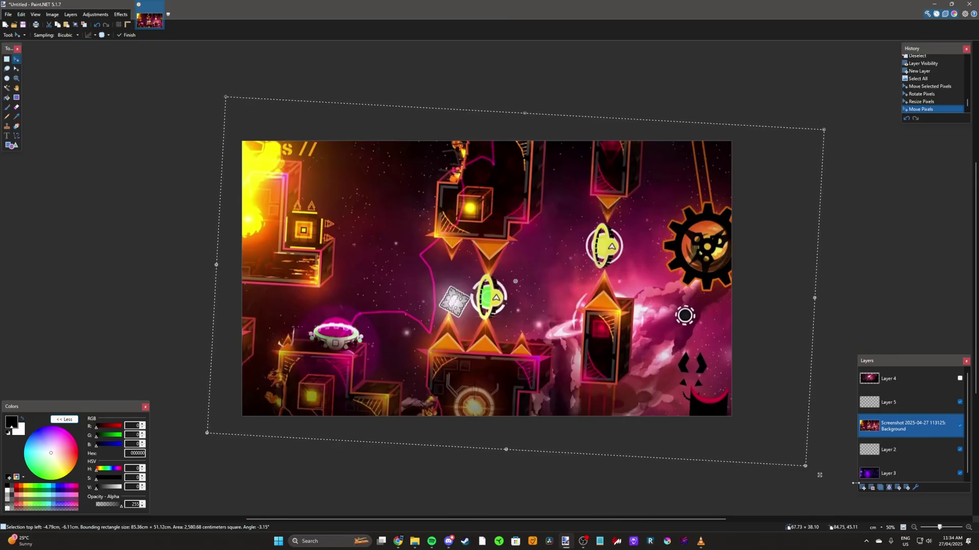
pyautogui.hotkey('ctrl', 'd')
# On Layer 5, set up the title ANDROMEDA in the Bring Race font, enlarged to span the canvas width, using Text Fun Factory
pyautogui.click(903, 409)
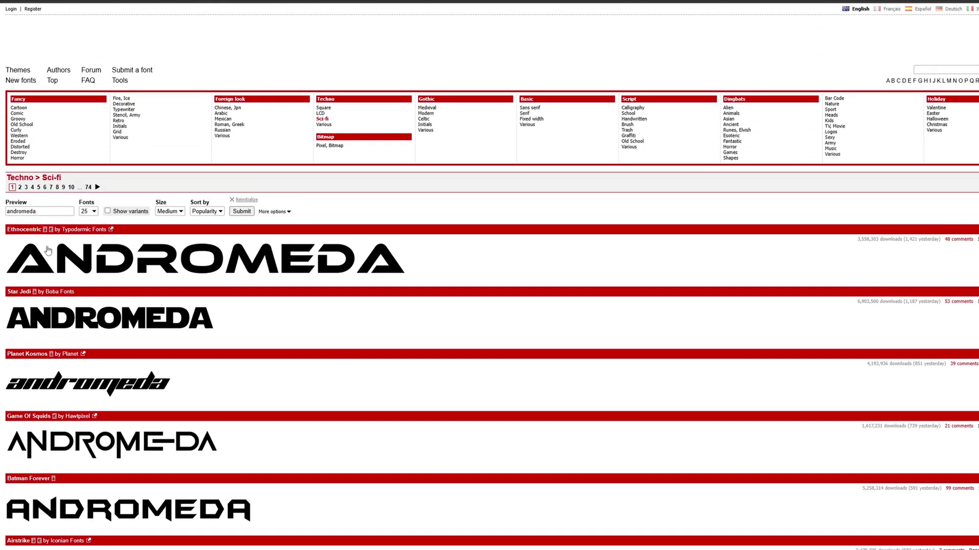
pyautogui.scroll(-8, 57, 251)
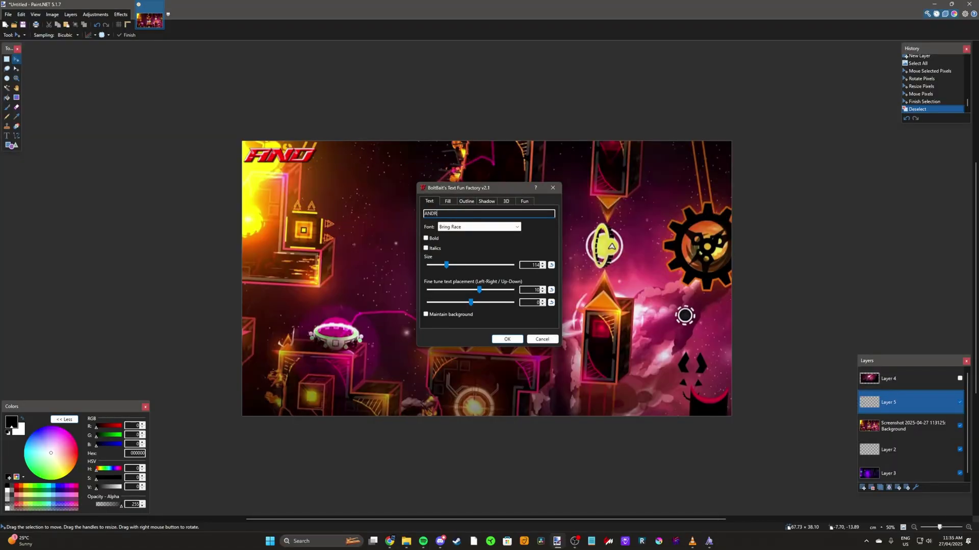
pyautogui.write('A')
pyautogui.moveTo(446, 265); pyautogui.dragTo(469, 269)
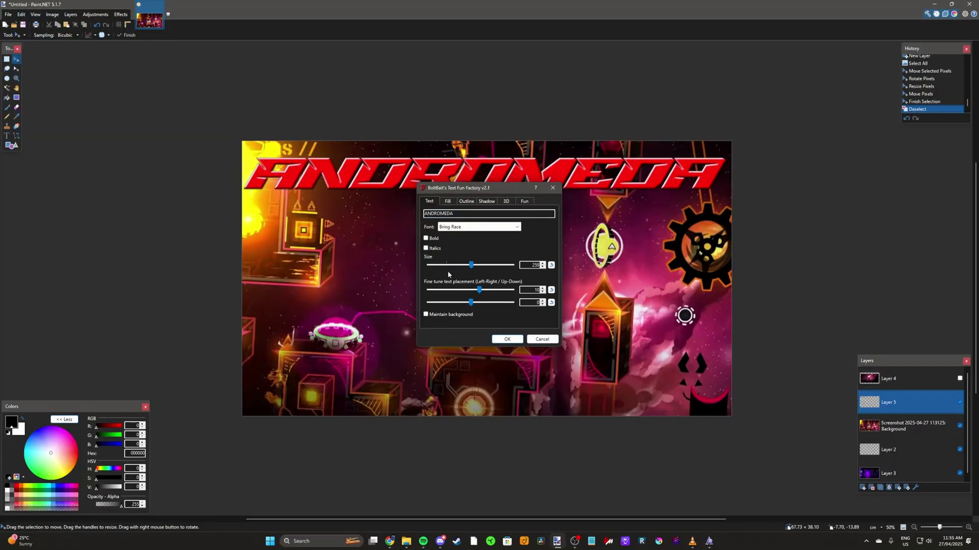
# Try a custom solid fill colour for the title text
pyautogui.click(447, 202)
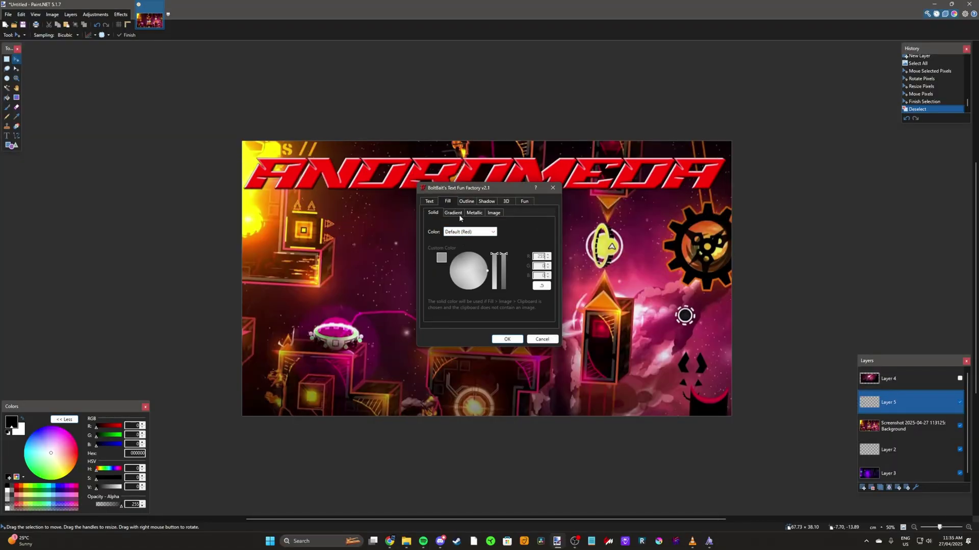
pyautogui.click(475, 233)
pyautogui.click(469, 262)
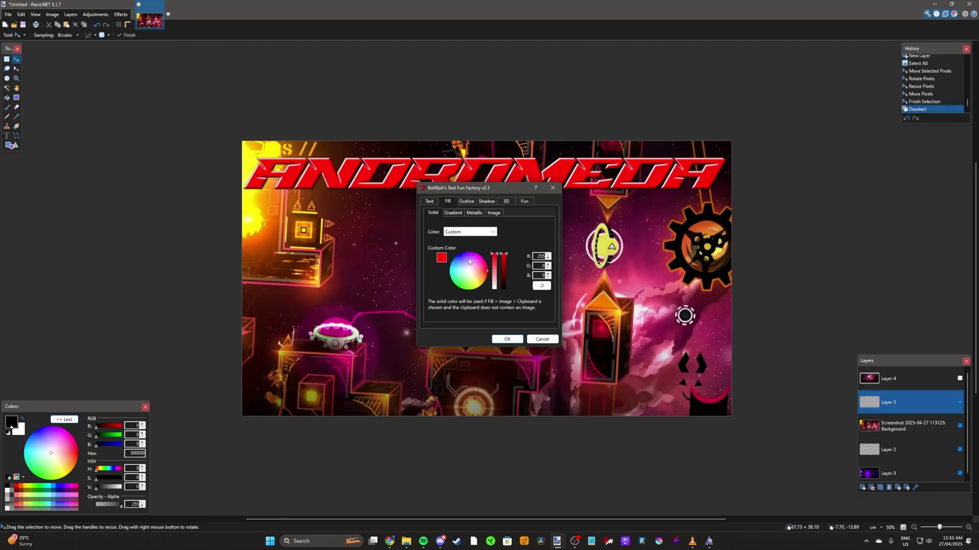
pyautogui.moveTo(467, 267)
pyautogui.mouseDown()
pyautogui.moveTo(473, 274)
pyautogui.moveTo(463, 275)
pyautogui.mouseUp()
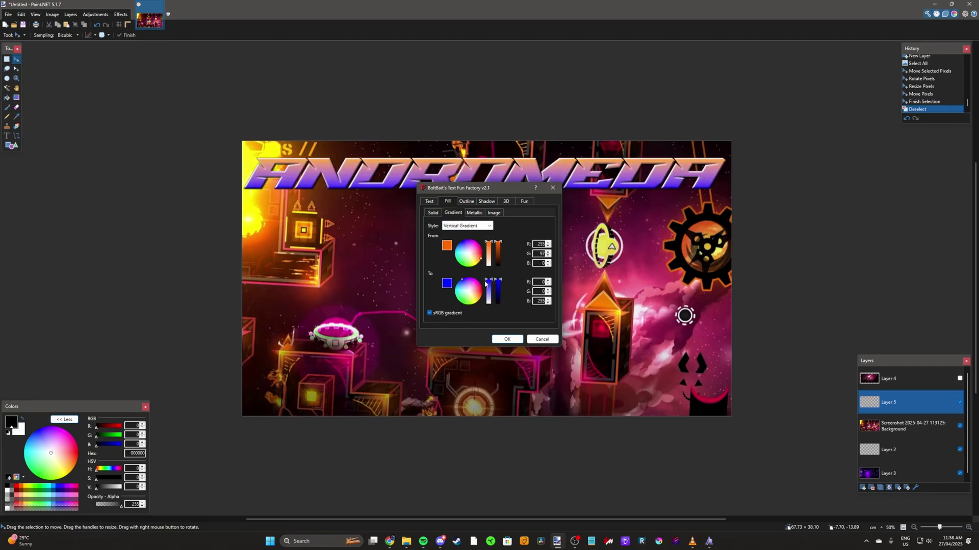
# Fill the title with a vertical gradient from orange to red (255, 0, 4), review the outline, shadow and 3D settings, and apply it
pyautogui.click(474, 300)
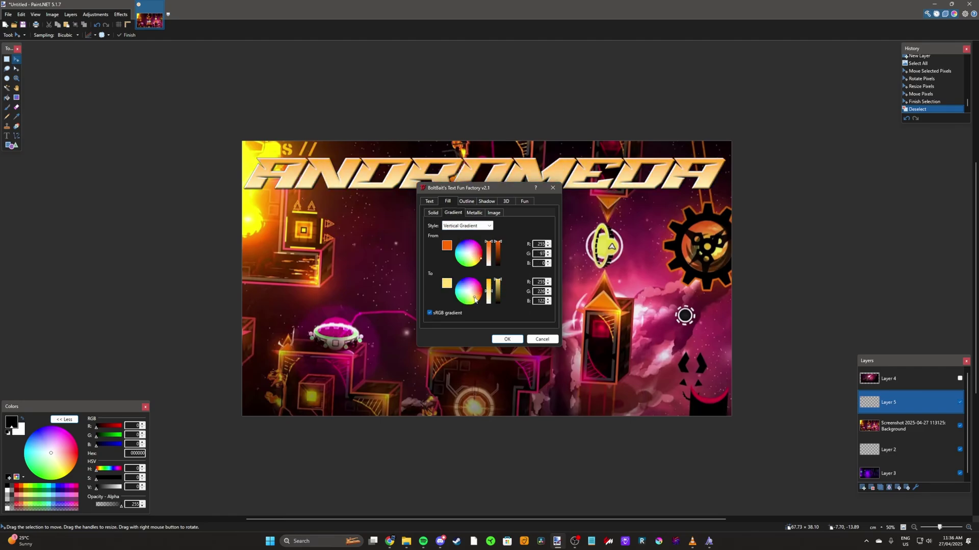
pyautogui.moveTo(476, 300); pyautogui.dragTo(479, 286)
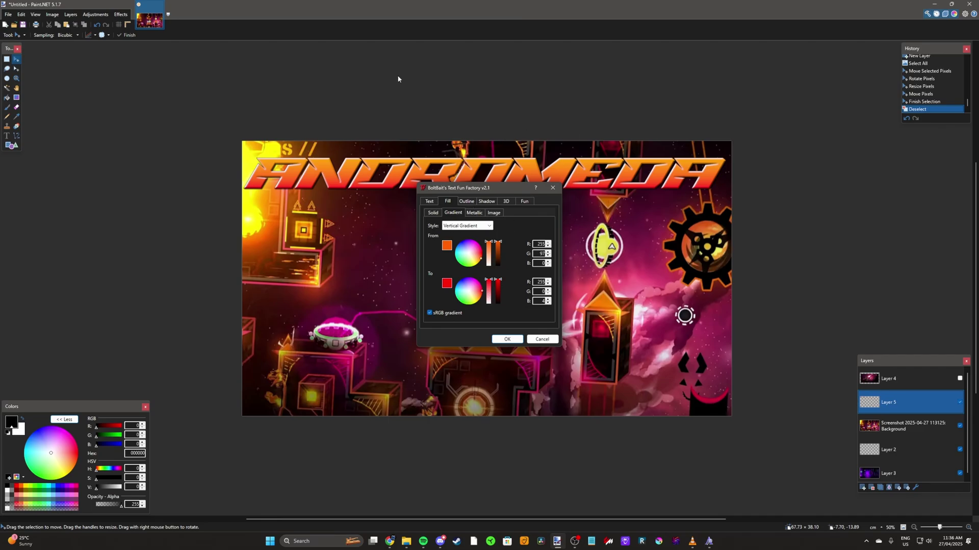
pyautogui.click(472, 203)
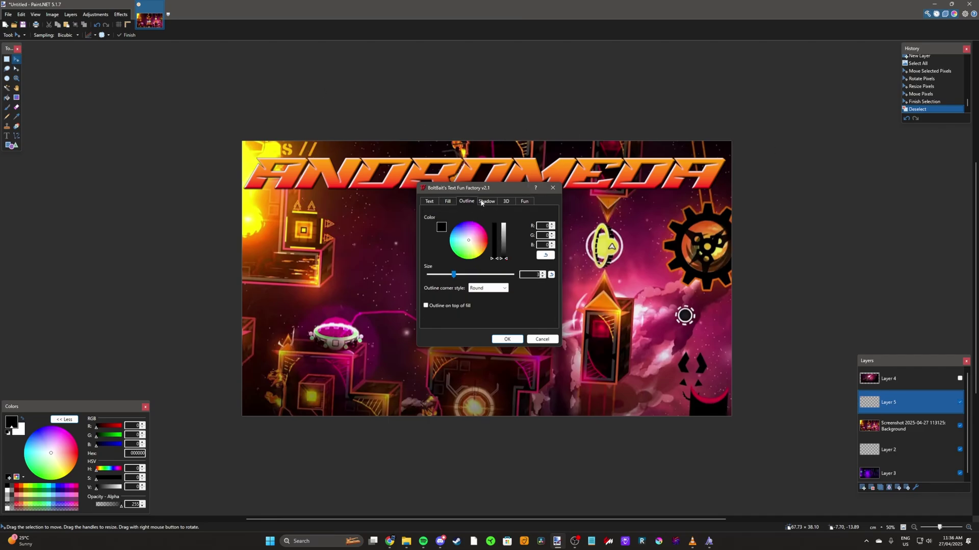
pyautogui.click(487, 202)
pyautogui.click(505, 202)
pyautogui.click(509, 340)
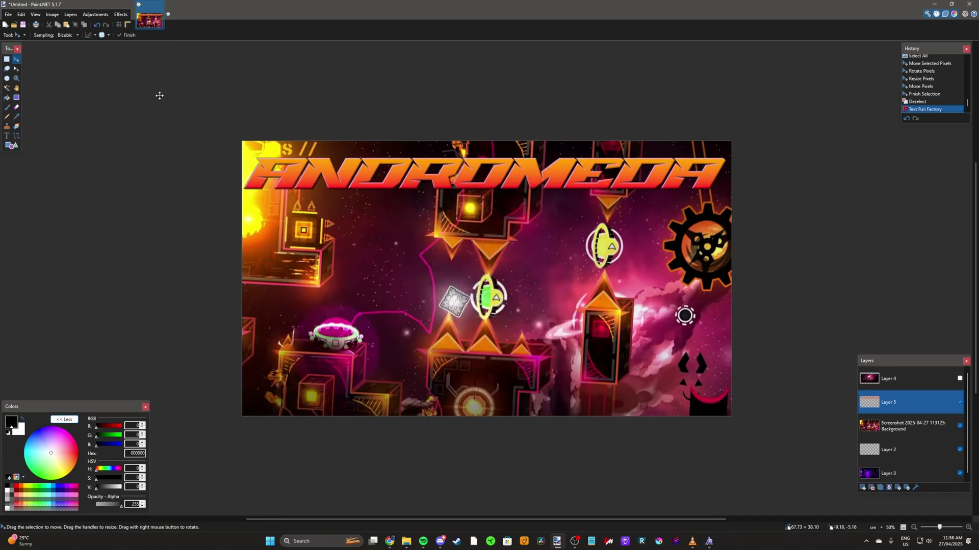
# Centre the title on the canvas with Align Object
pyautogui.click(121, 14)
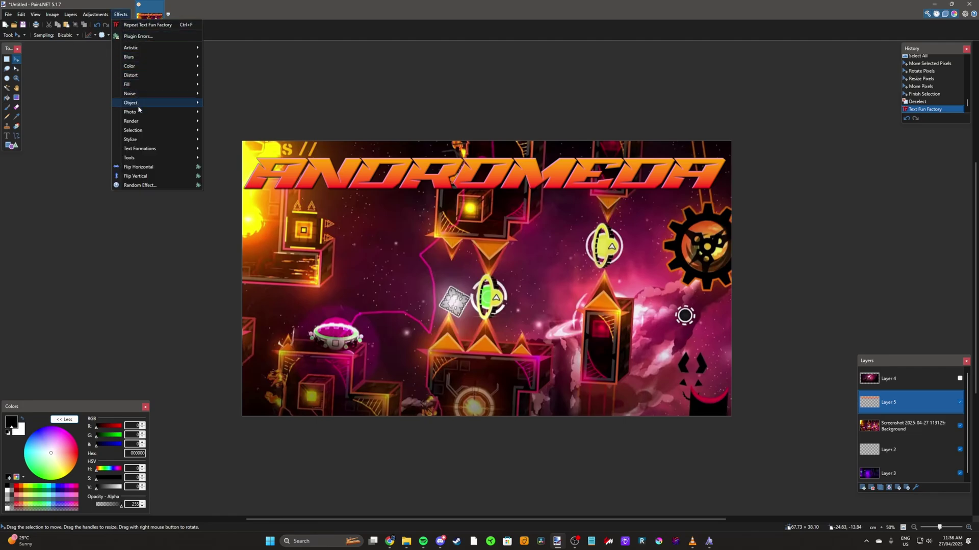
pyautogui.moveTo(141, 103)
pyautogui.click(229, 102)
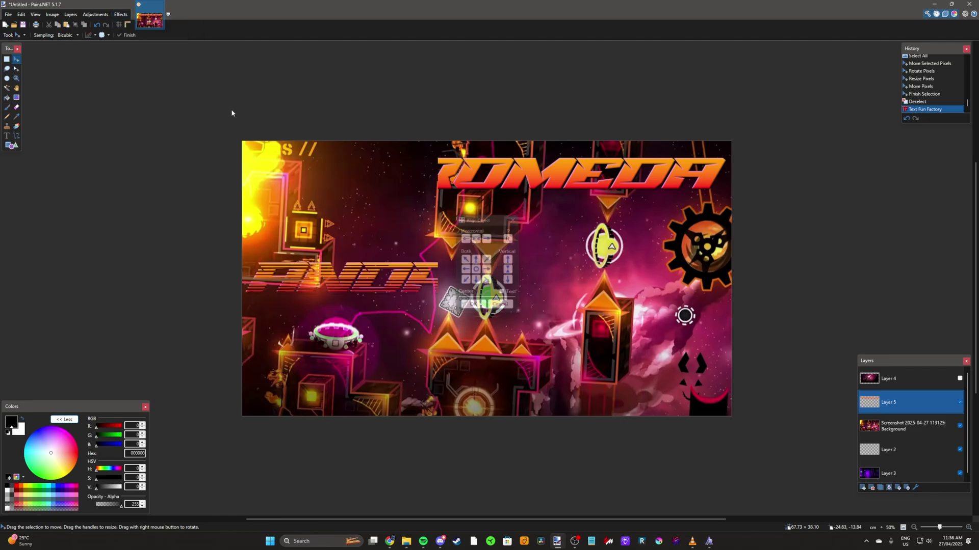
pyautogui.click(474, 309)
# Stretch the title vertically to a selection about 73 cm high, tilt it about 1.11° and deselect it
pyautogui.hotkey('ctrl', 'a')
pyautogui.moveTo(470, 313); pyautogui.dragTo(470, 312)
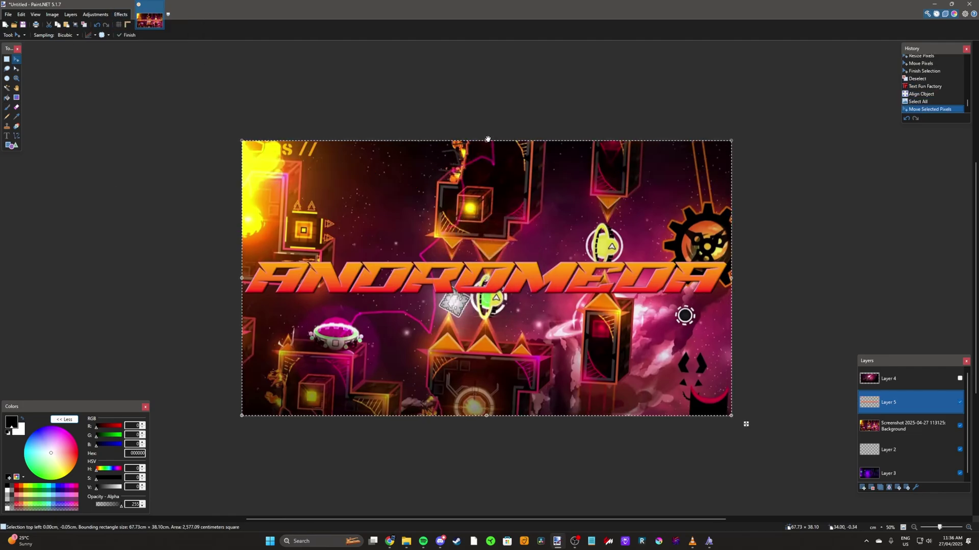
pyautogui.moveTo(486, 140); pyautogui.dragTo(484, 97)
pyautogui.hotkey('ctrl', 'z')
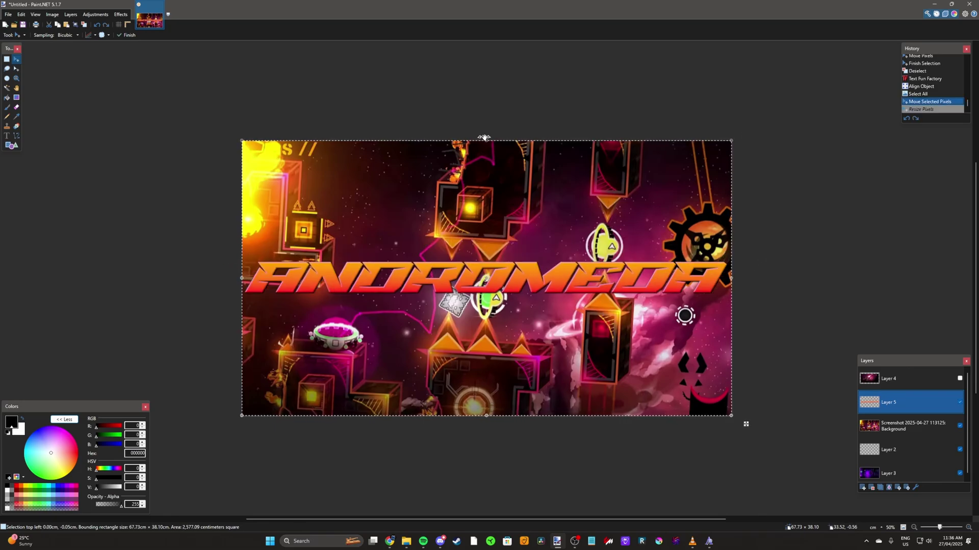
pyautogui.moveTo(485, 137); pyautogui.dragTo(487, 132)
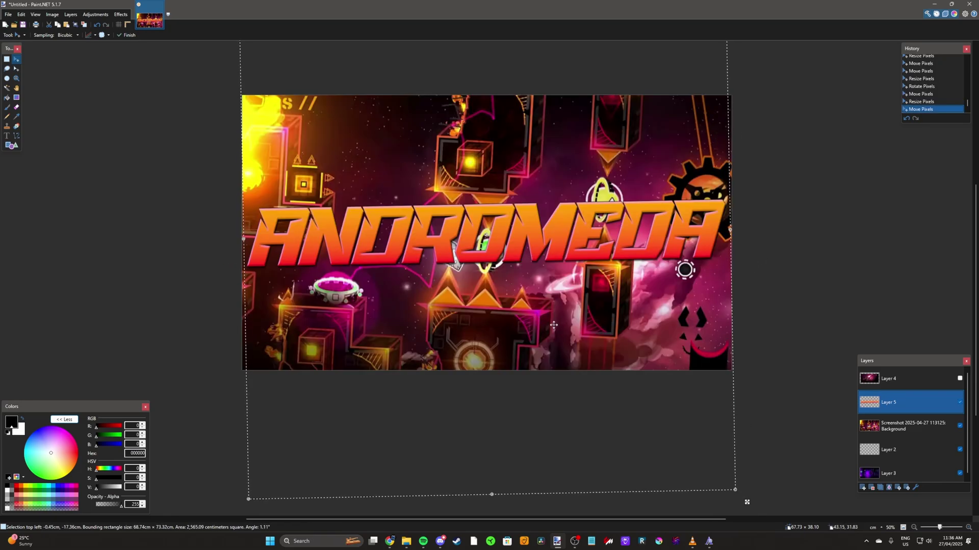
pyautogui.hotkey('ctrl', 'd')
# Place the imported orange screenshot between Layer 4 and the title layer, scale and align it to match the lower copy, and deselect
pyautogui.scroll(1, 741, 354)
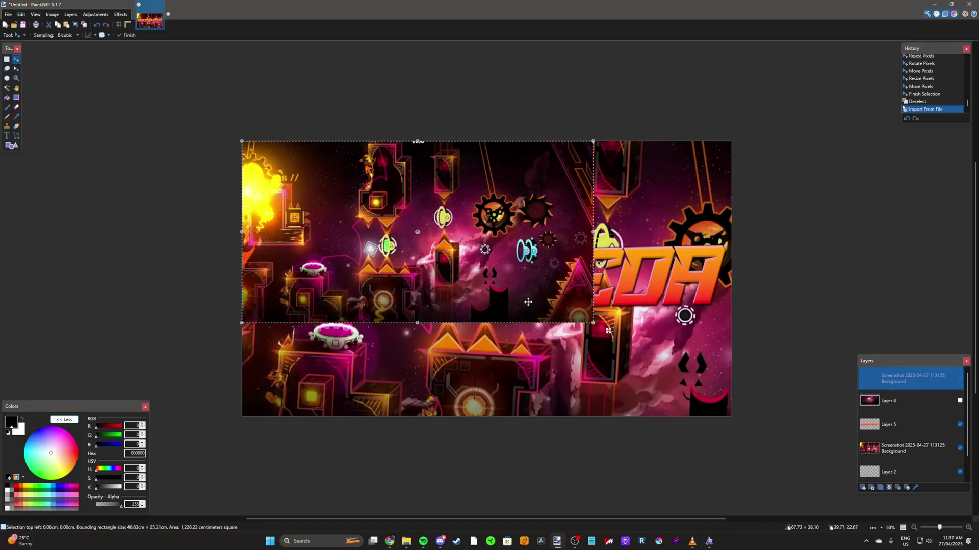
pyautogui.moveTo(897, 382); pyautogui.dragTo(901, 405)
pyautogui.moveTo(593, 324); pyautogui.dragTo(865, 464)
pyautogui.moveTo(757, 421); pyautogui.dragTo(764, 380)
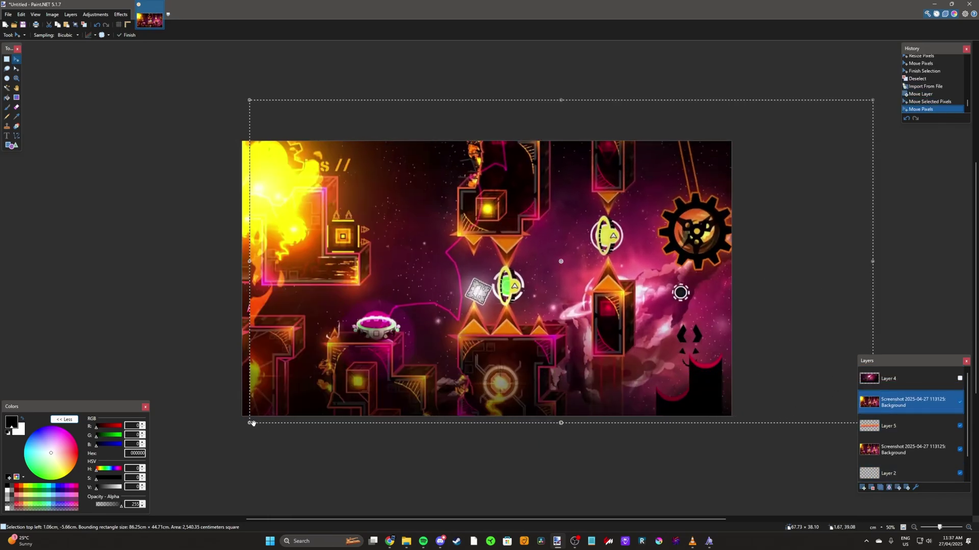
pyautogui.moveTo(250, 422); pyautogui.dragTo(285, 373)
pyautogui.moveTo(517, 314); pyautogui.dragTo(515, 312)
pyautogui.moveTo(856, 368); pyautogui.dragTo(803, 412)
pyautogui.moveTo(462, 355); pyautogui.dragTo(462, 353)
pyautogui.hotkey('ctrl', 'd')
# Copy a rectangular area about 9.00 × 9.29 cm of the cube block from the upper screenshot layer, deselect, and hide that layer
pyautogui.click(7, 79)
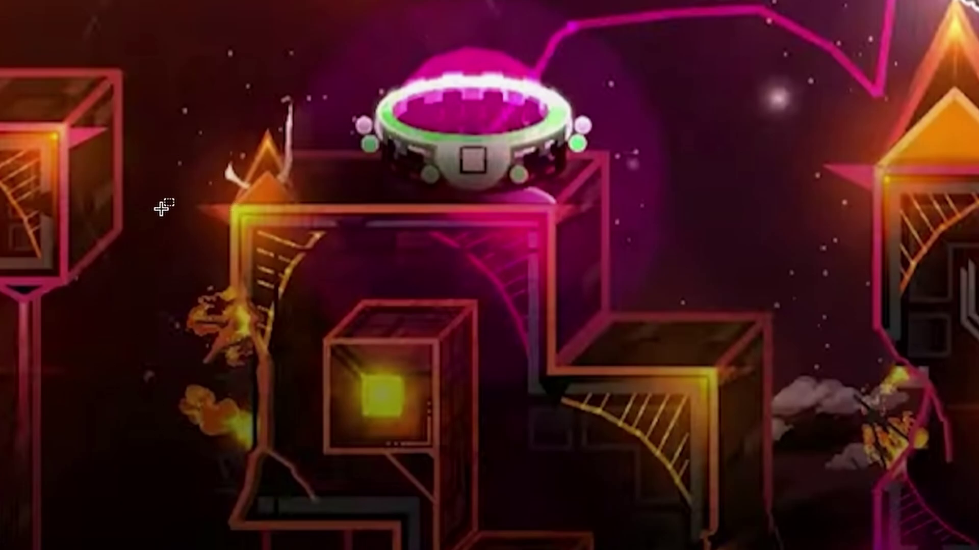
pyautogui.moveTo(175, 205); pyautogui.dragTo(558, 549)
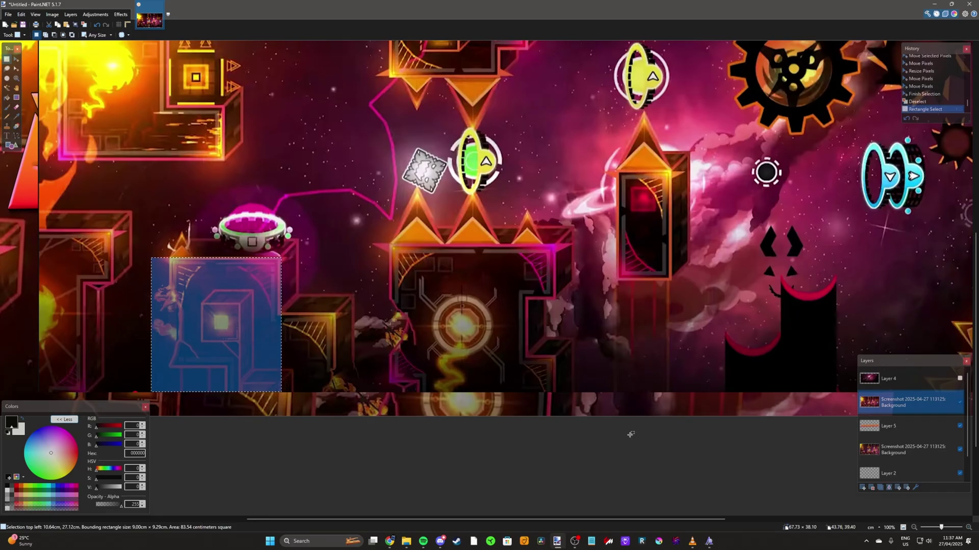
pyautogui.hotkey('ctrl', 'd')
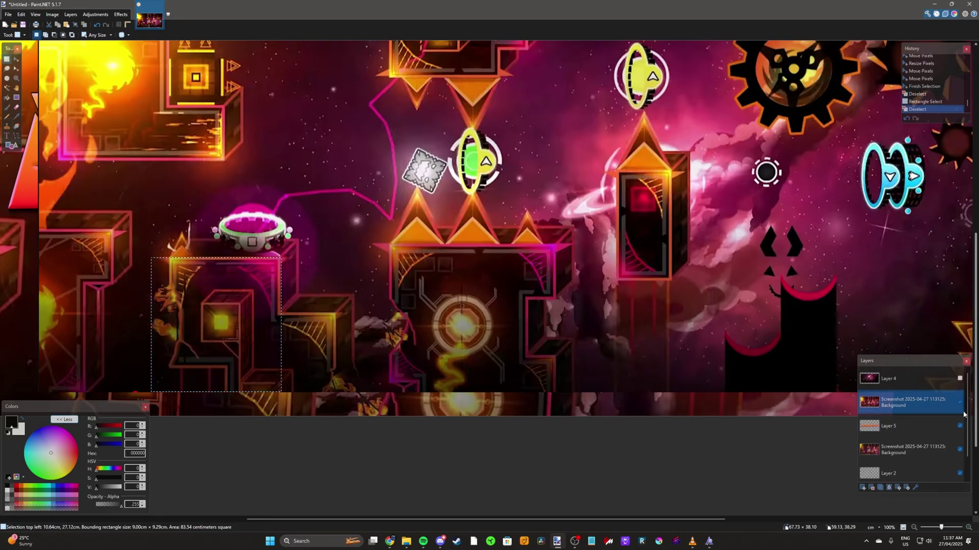
pyautogui.click(960, 402)
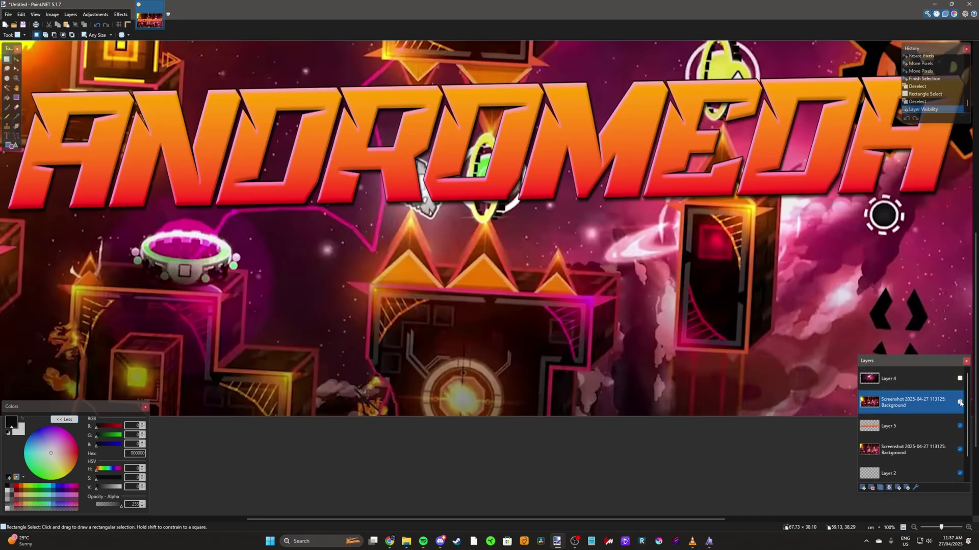
# Move the hidden screenshot layer below the title layer and paste the copied block into a new layer above the title
pyautogui.moveTo(902, 406)
pyautogui.mouseDown()
pyautogui.moveTo(901, 432)
pyautogui.moveTo(898, 405)
pyautogui.mouseUp()
pyautogui.click(863, 487)
pyautogui.hotkey('ctrl', '-')
pyautogui.hotkey('ctrl', '-')
pyautogui.hotkey('ctrl', 'v')
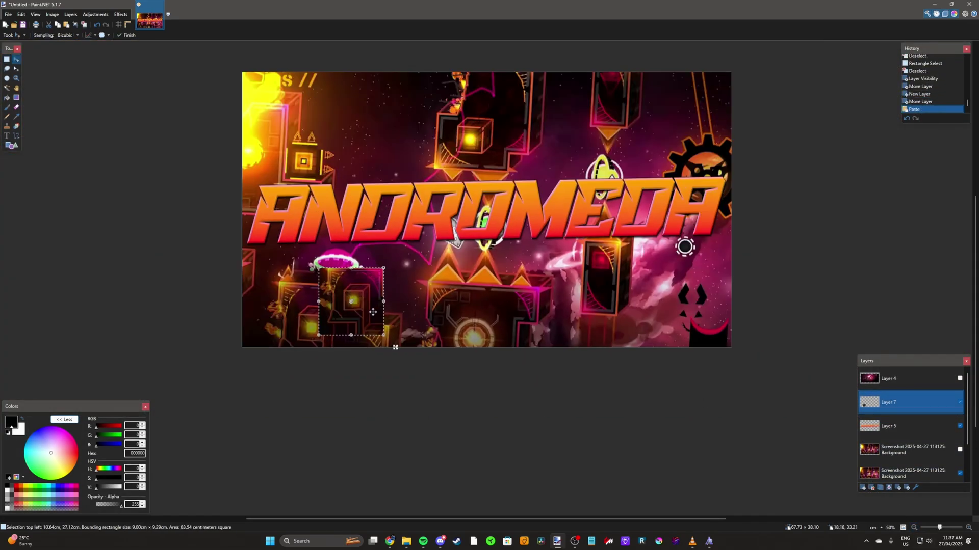
# Enlarge and position the pasted block over the title's first letters, deselect it, and make the hidden screenshot layer visible again
pyautogui.click(329, 245)
pyautogui.moveTo(356, 281); pyautogui.dragTo(370, 250)
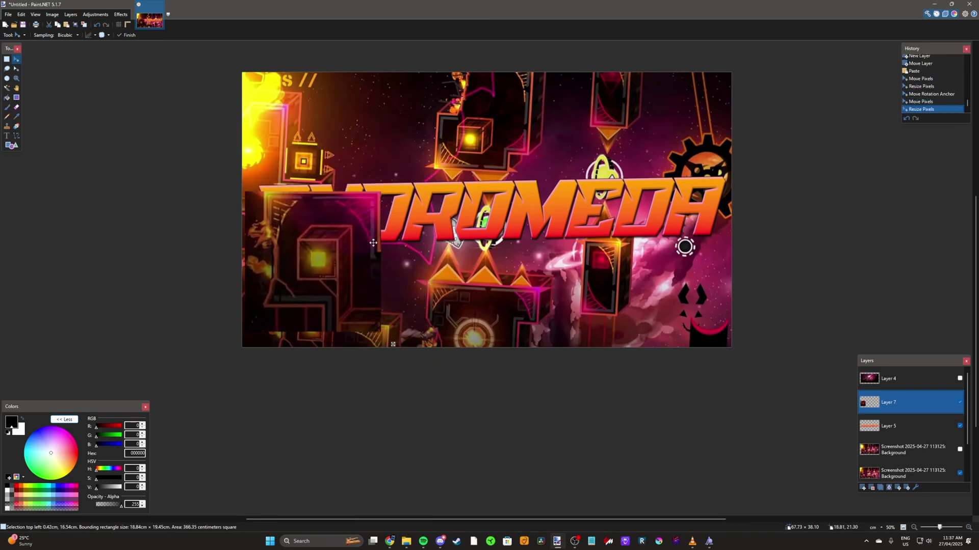
pyautogui.moveTo(350, 233); pyautogui.dragTo(347, 223)
pyautogui.moveTo(380, 322); pyautogui.dragTo(316, 241)
pyautogui.hotkey('ctrl', 'd')
pyautogui.click(890, 449)
pyautogui.click(960, 451)
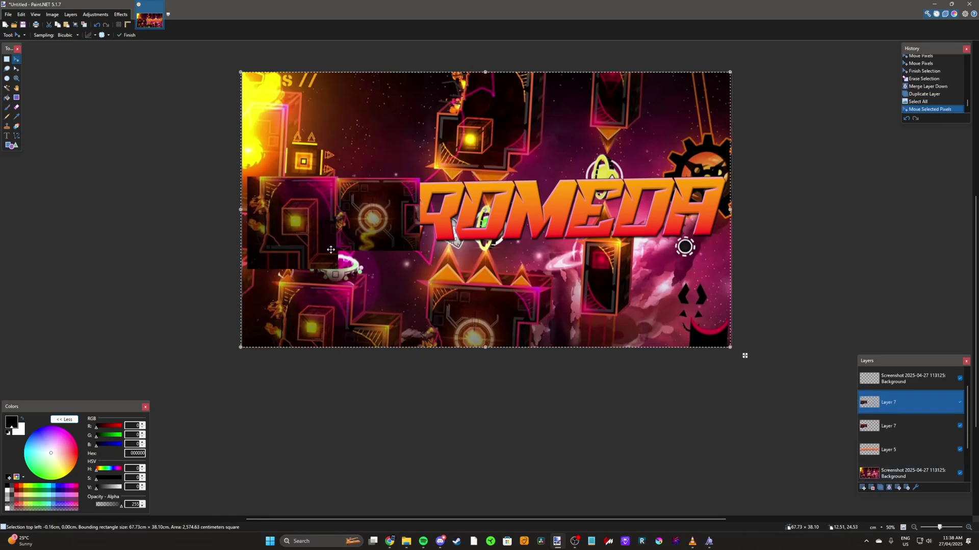
# Extend the block strip across the full title width with duplicate layers and merge the copies into a single Layer 7
pyautogui.moveTo(331, 250); pyautogui.dragTo(501, 252)
pyautogui.click(879, 488)
pyautogui.moveTo(572, 243); pyautogui.dragTo(742, 240)
pyautogui.hotkey('ctrl', 'd')
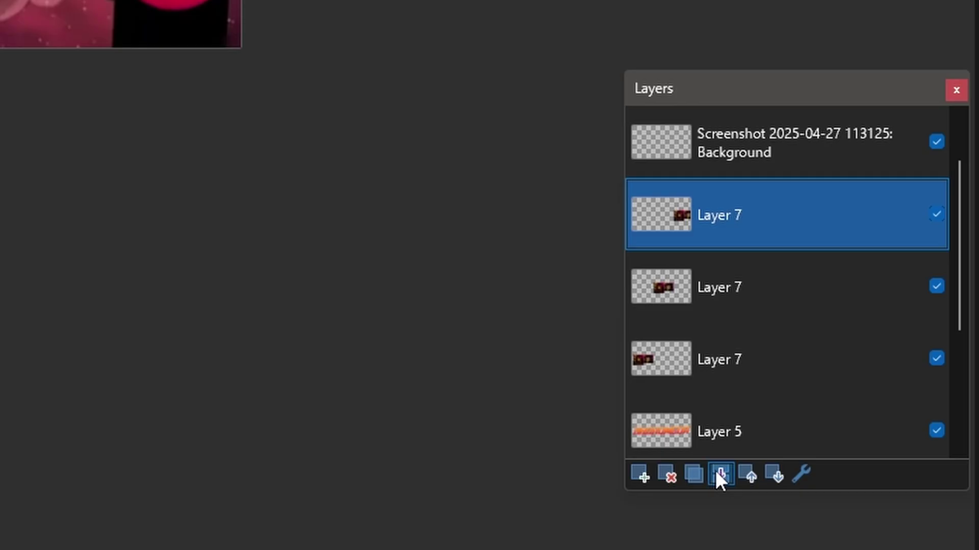
pyautogui.click(889, 487)
pyautogui.click(889, 488)
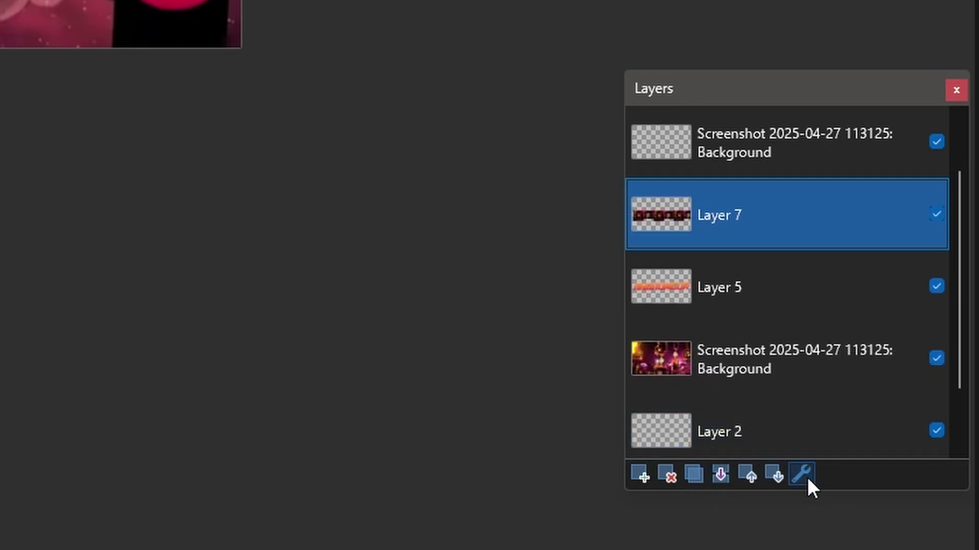
# Open the layer properties of the merged Layer 7 and place the dialog clear of the canvas
pyautogui.click(801, 474)
pyautogui.click(465, 282)
pyautogui.click(278, 201)
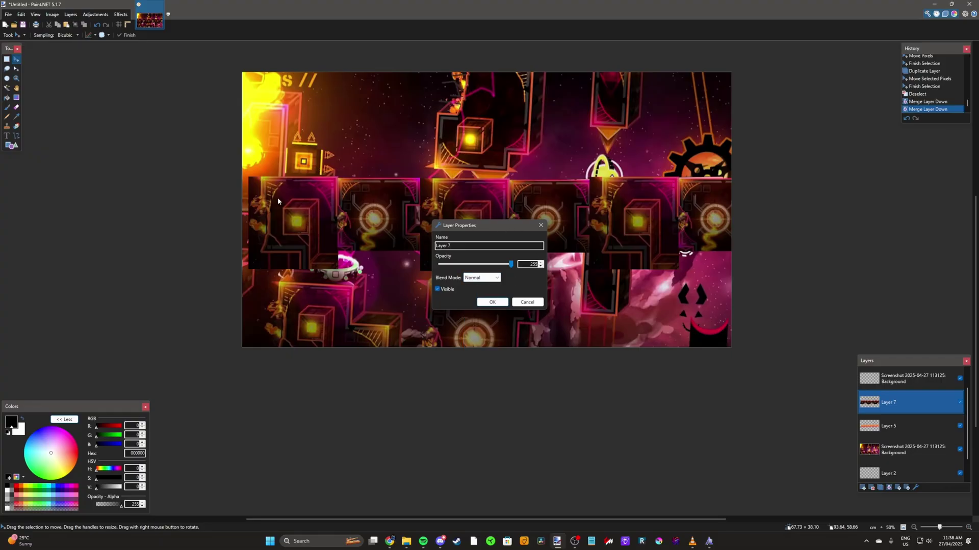
pyautogui.moveTo(474, 226); pyautogui.dragTo(151, 152)
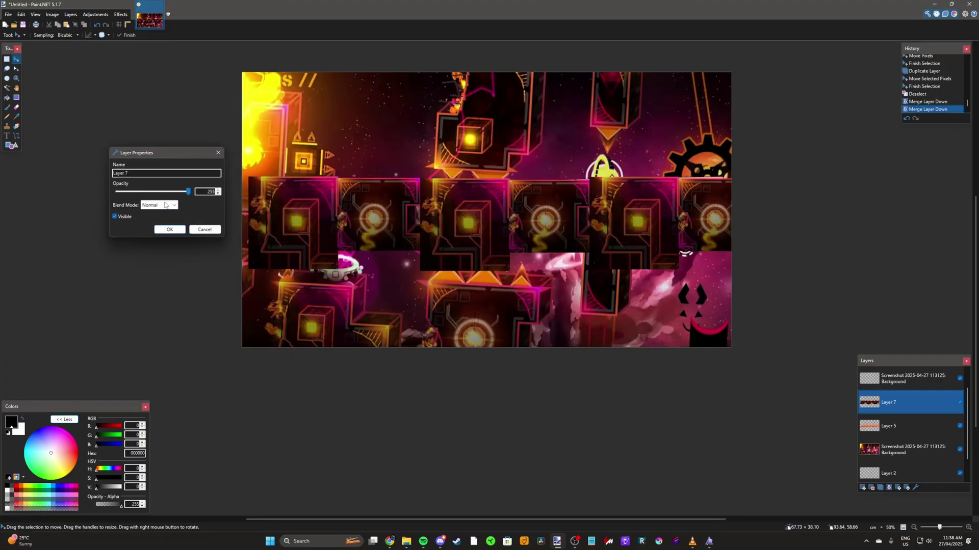
# Try the Multiply and Additive blend modes on the merged Layer 7
pyautogui.click(159, 205)
pyautogui.click(162, 219)
pyautogui.click(159, 205)
pyautogui.click(159, 221)
pyautogui.click(159, 204)
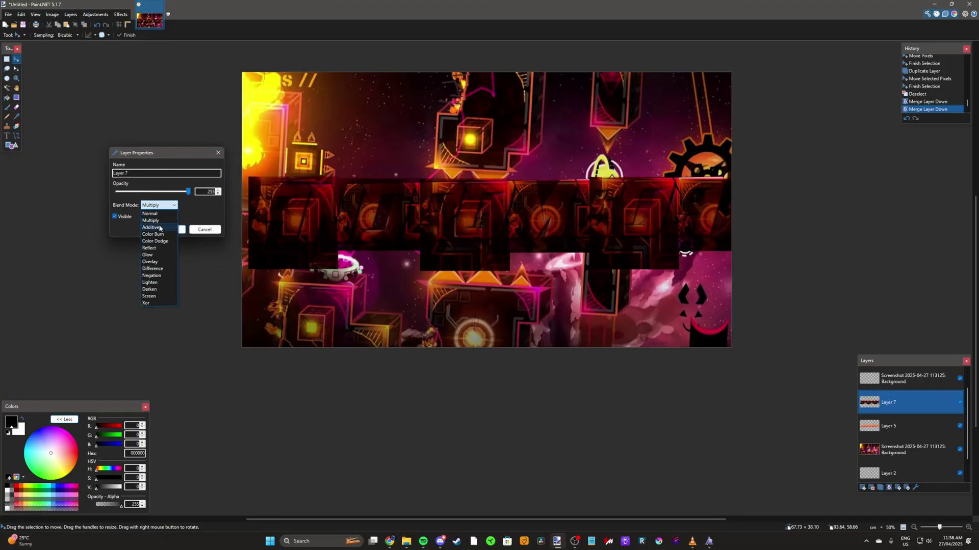
pyautogui.click(160, 228)
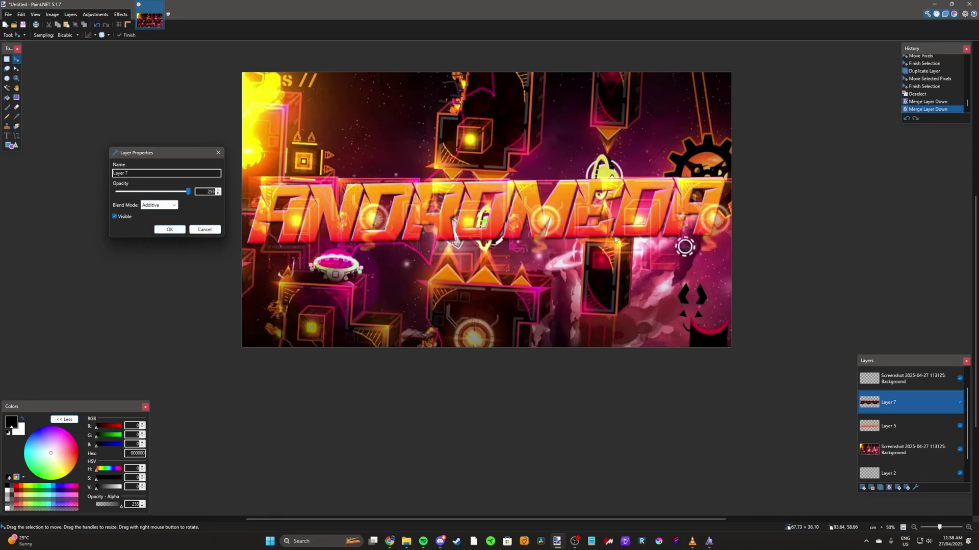
# Try the Glow, Overlay, Color Burn and Negation blend modes on the merged Layer 7
pyautogui.click(160, 206)
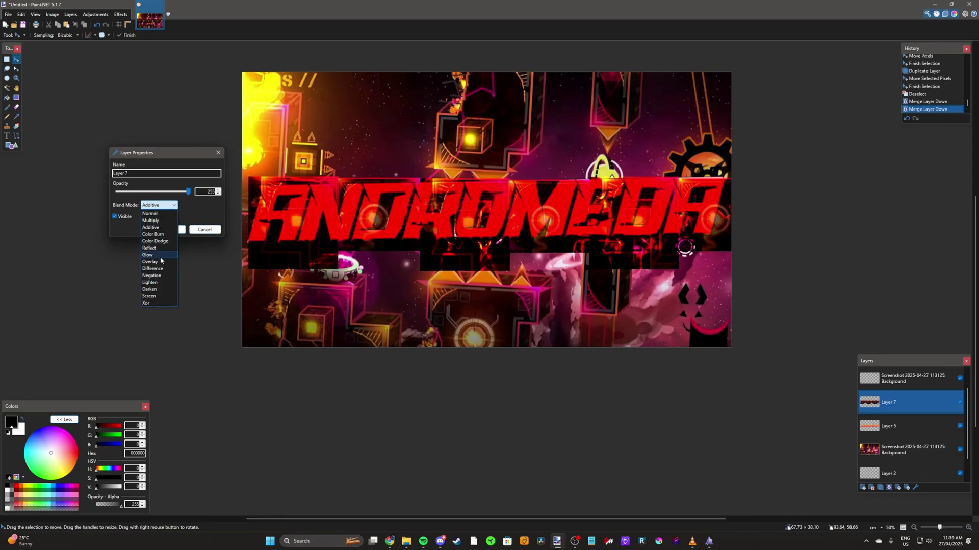
pyautogui.click(161, 255)
pyautogui.click(162, 205)
pyautogui.click(153, 262)
pyautogui.click(157, 206)
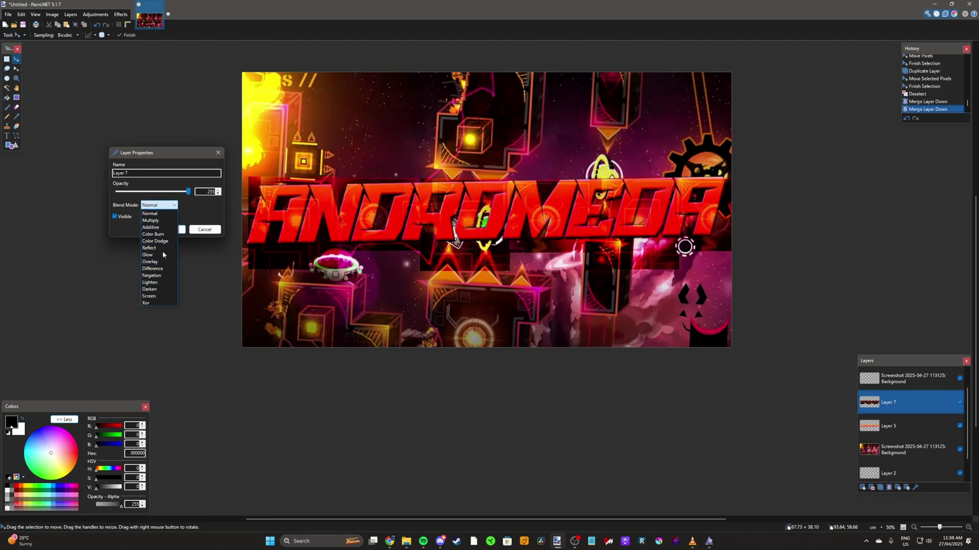
pyautogui.click(153, 234)
pyautogui.click(159, 204)
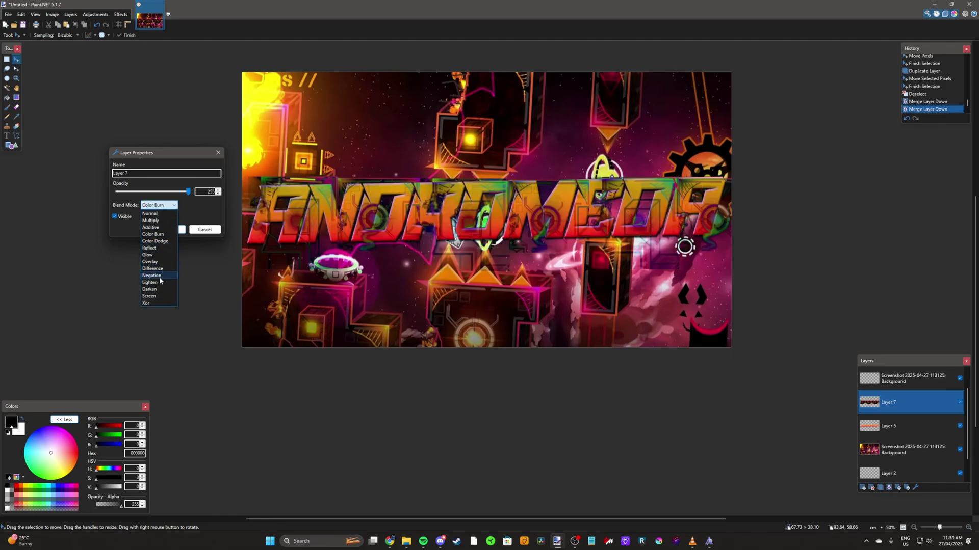
pyautogui.click(153, 276)
pyautogui.click(166, 205)
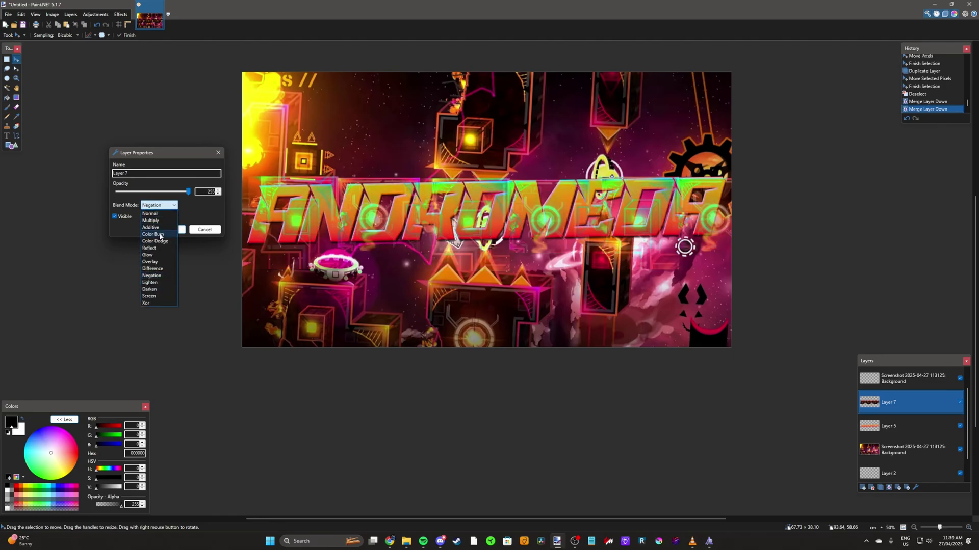
pyautogui.click(160, 235)
# Apply the Color Dodge blend mode to the merged Layer 7 and duplicate the layer
pyautogui.click(159, 205)
pyautogui.click(160, 242)
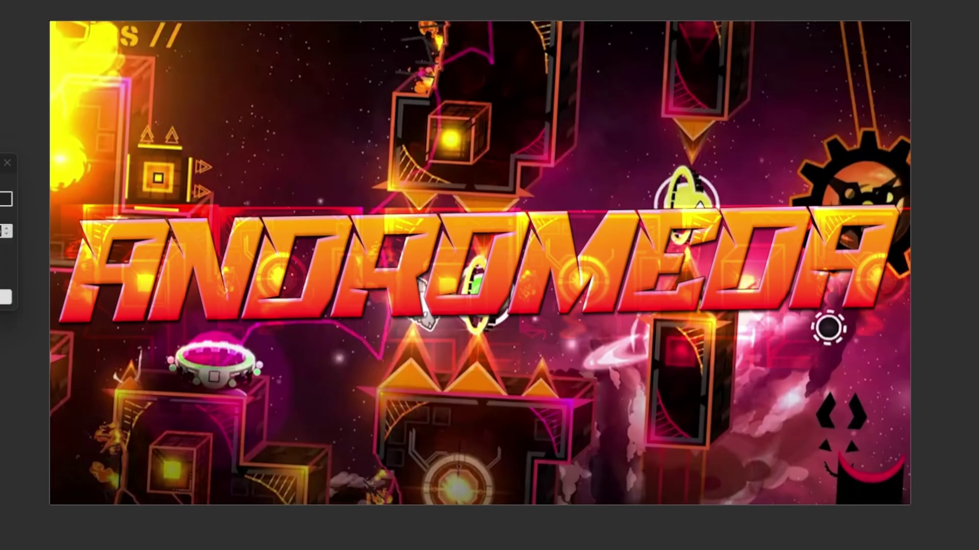
pyautogui.press('Return')
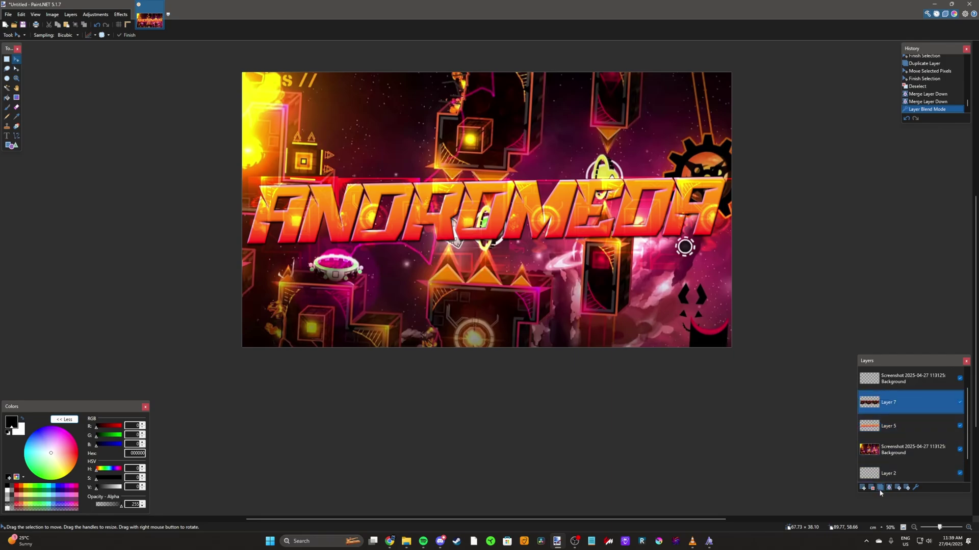
pyautogui.click(880, 488)
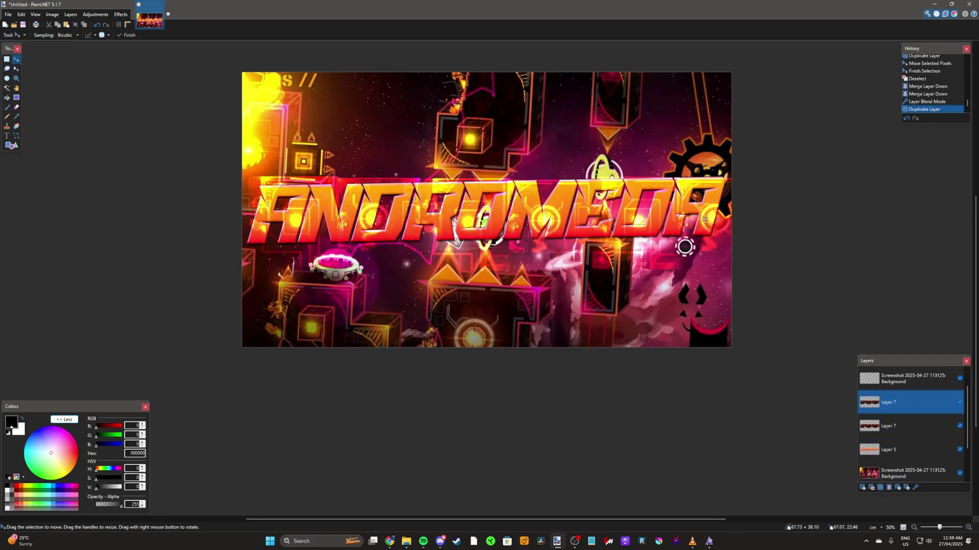
# Set the blend mode of the duplicated Layer 7 to Multiply
pyautogui.click(915, 488)
pyautogui.click(483, 293)
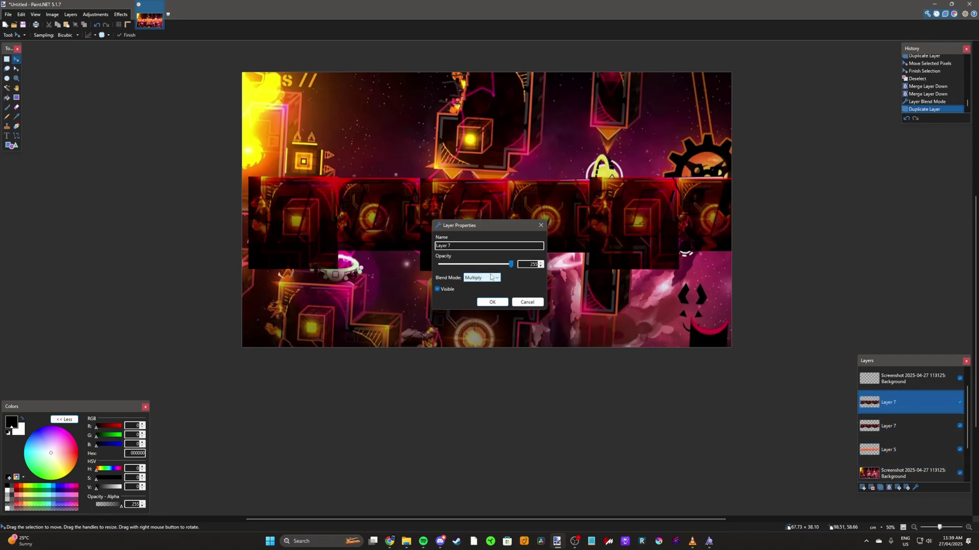
pyautogui.click(482, 278)
pyautogui.click(522, 291)
pyautogui.moveTo(514, 266)
pyautogui.mouseDown()
pyautogui.moveTo(492, 266)
pyautogui.moveTo(512, 267)
pyautogui.mouseUp()
pyautogui.click(493, 302)
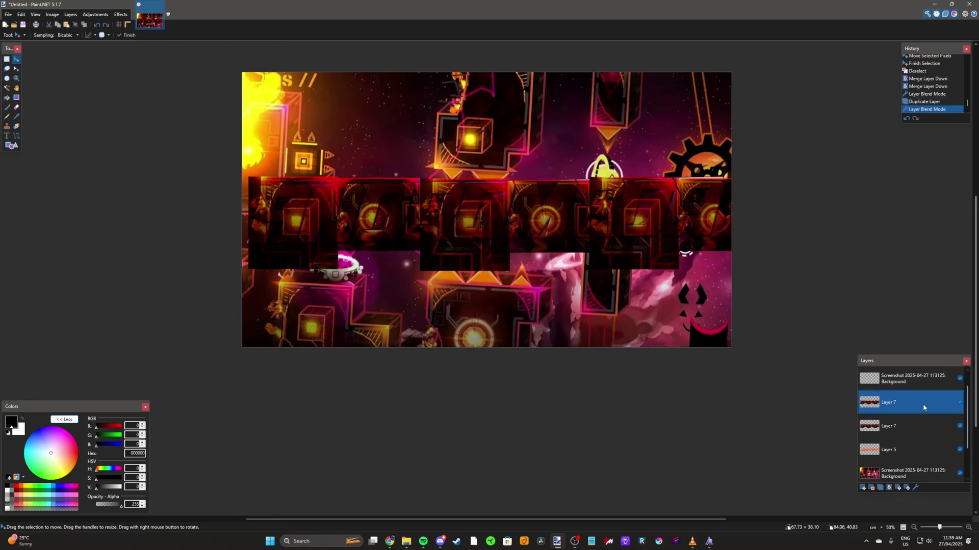
# Reorder the Layer 7 copies, duplicate one again, and move Layer 5 down between the copies
pyautogui.moveTo(922, 403); pyautogui.dragTo(924, 431)
pyautogui.click(900, 406)
pyautogui.click(880, 487)
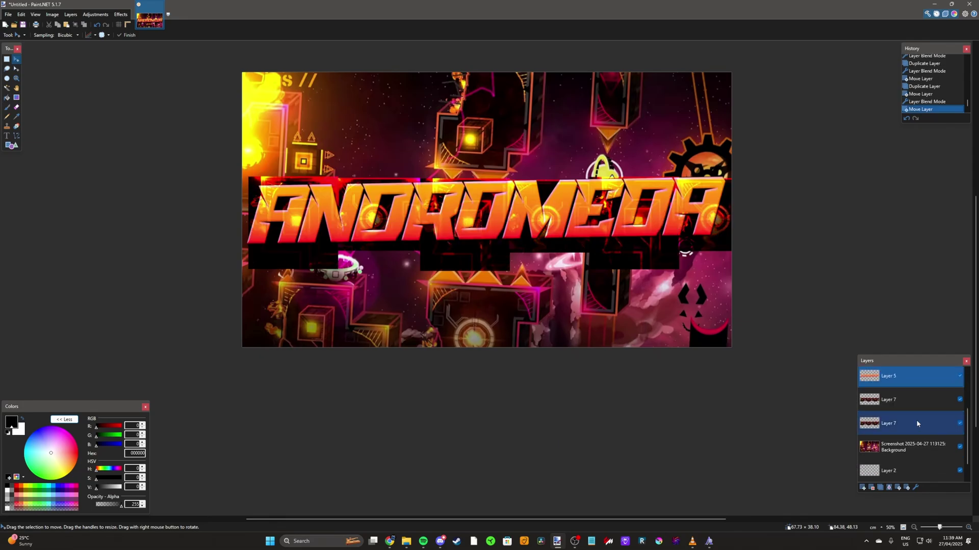
pyautogui.moveTo(910, 381); pyautogui.dragTo(910, 397)
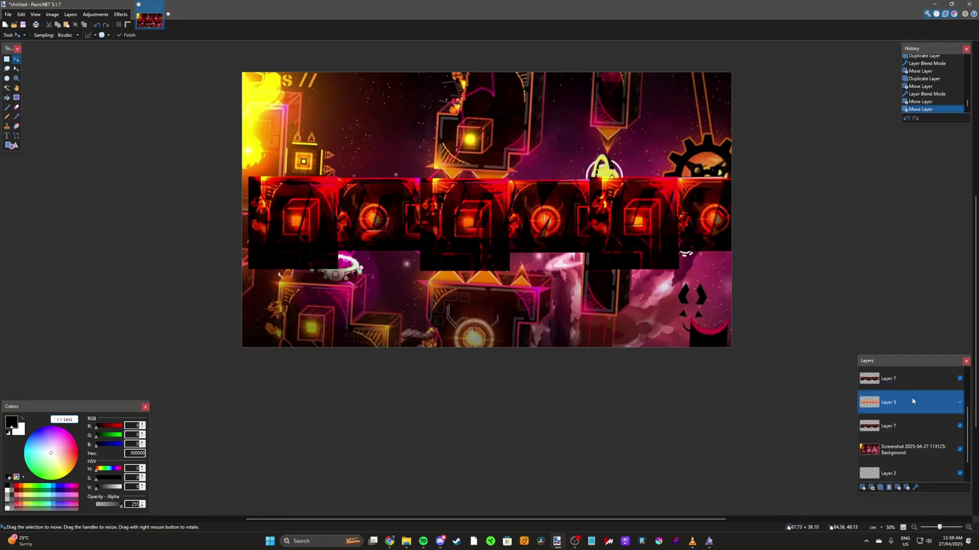
# Undo the layer reordering, extra duplicate and blend mode changes back to the first duplication of Layer 7
pyautogui.hotkey('ctrl', 'z')
pyautogui.hotkey('ctrl', 'z')
pyautogui.hotkey('ctrl', 'z')
pyautogui.hotkey('ctrl', 'z')
pyautogui.hotkey('ctrl', 'z')
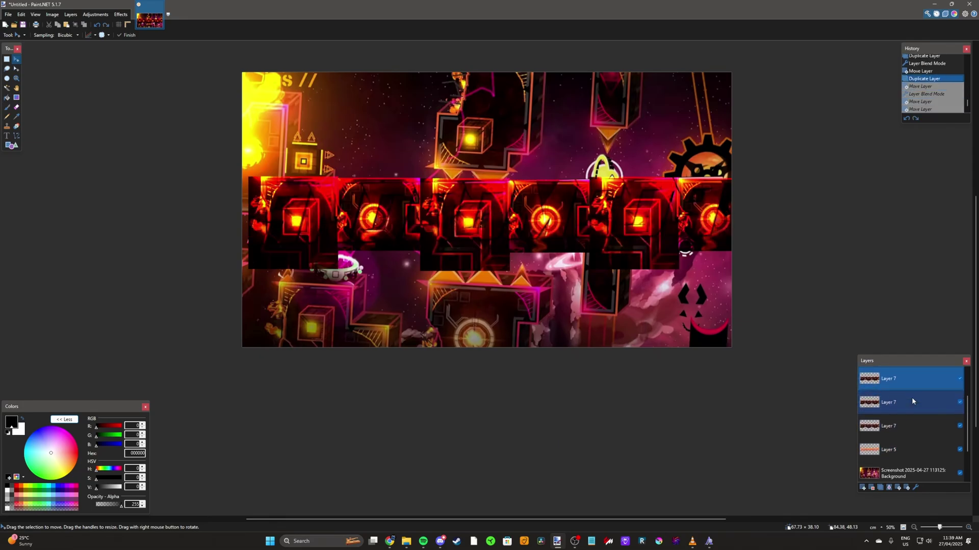
pyautogui.hotkey('ctrl', 'z')
pyautogui.hotkey('ctrl', 'z')
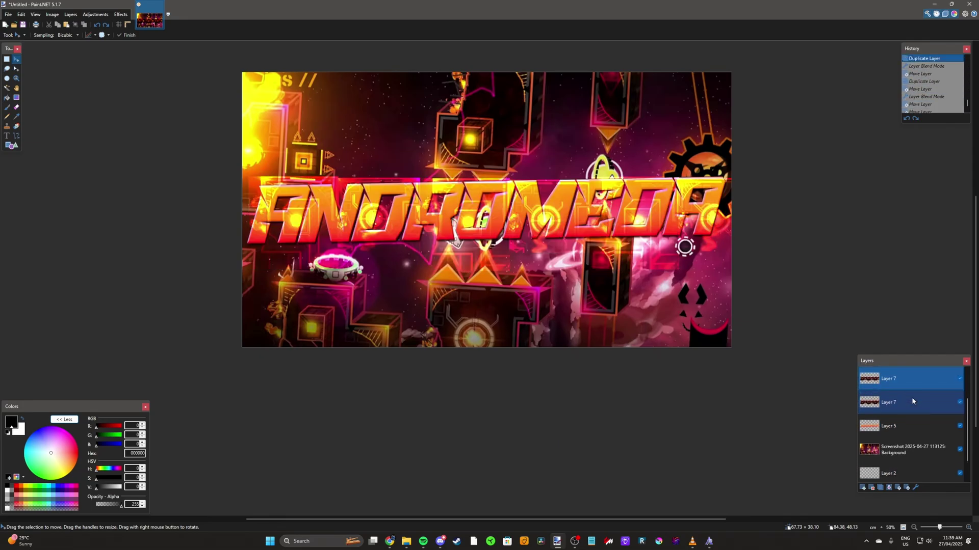
# Try the Difference blend mode with opacity 196 on the upper Layer 7 copy
pyautogui.scroll(1, 927, 396)
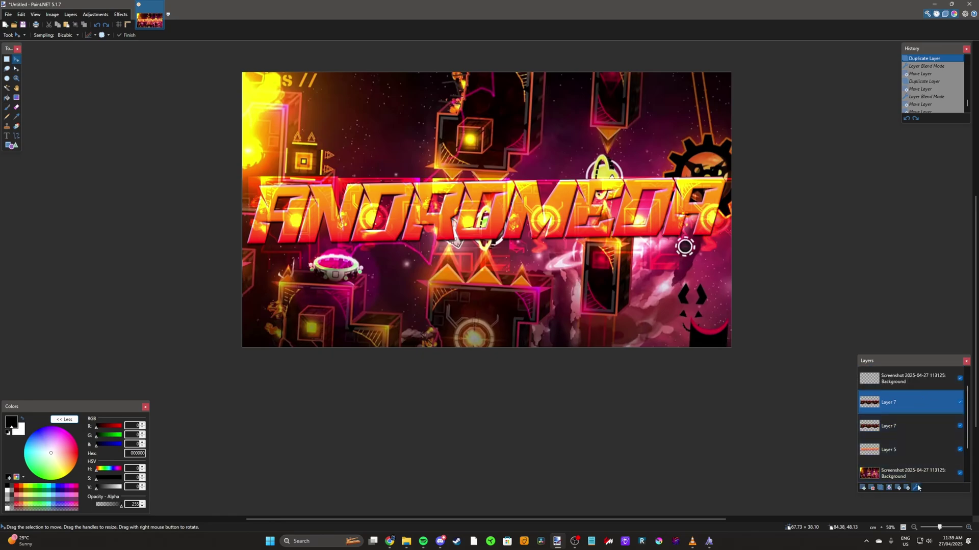
pyautogui.click(915, 487)
pyautogui.click(481, 277)
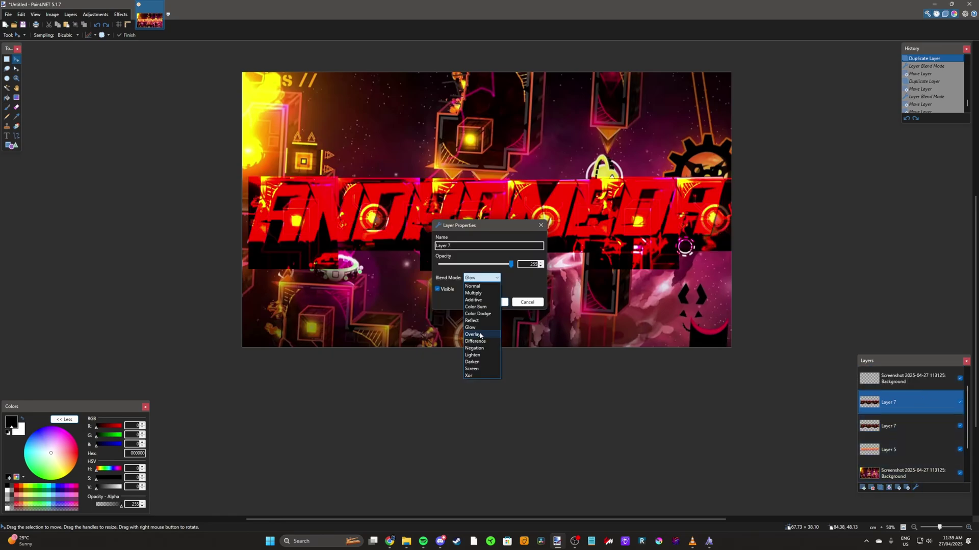
pyautogui.click(475, 342)
pyautogui.moveTo(510, 270); pyautogui.dragTo(493, 269)
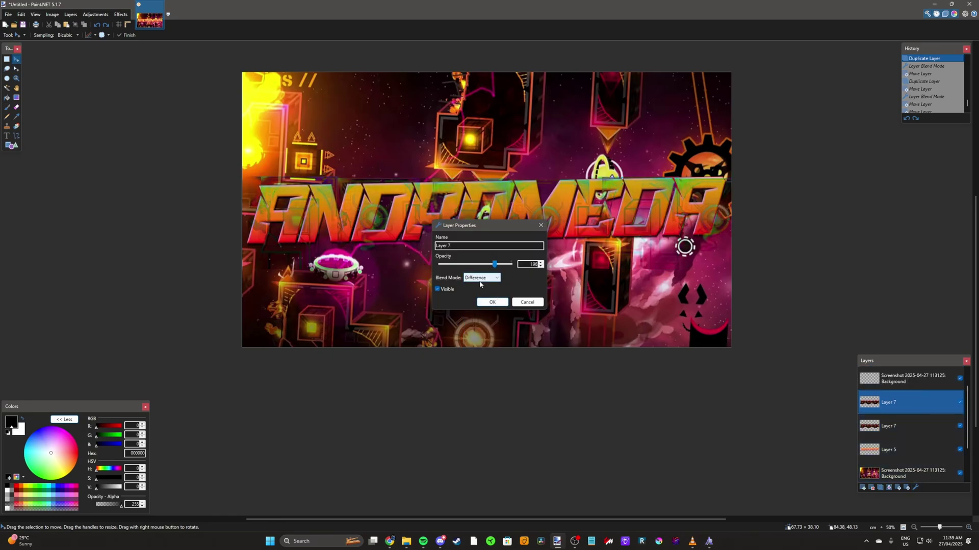
pyautogui.click(482, 278)
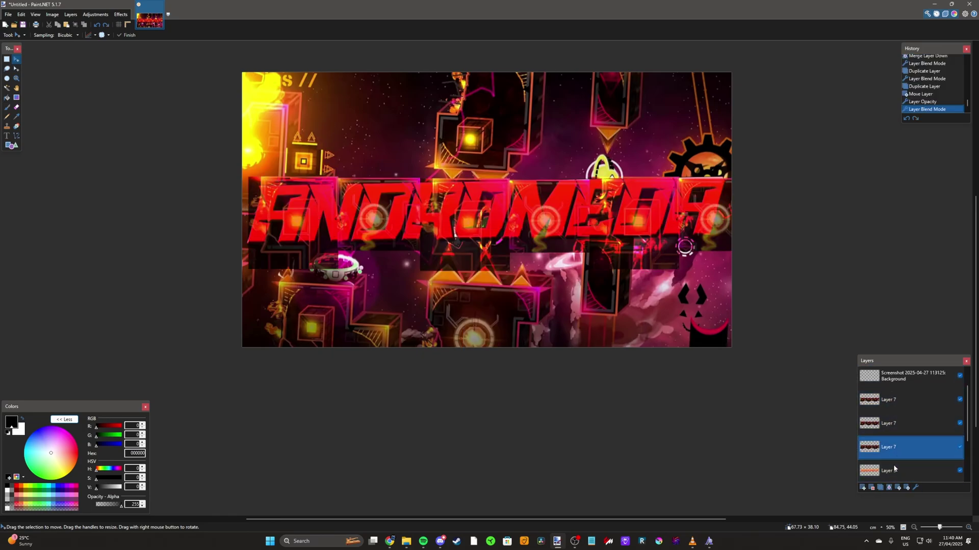
# Select the empty area around and inside the title letters on Layer 5 with Magic Wand and erase it from the Layer 7 copy directly above
pyautogui.click(881, 468)
pyautogui.click(7, 89)
pyautogui.click(343, 301)
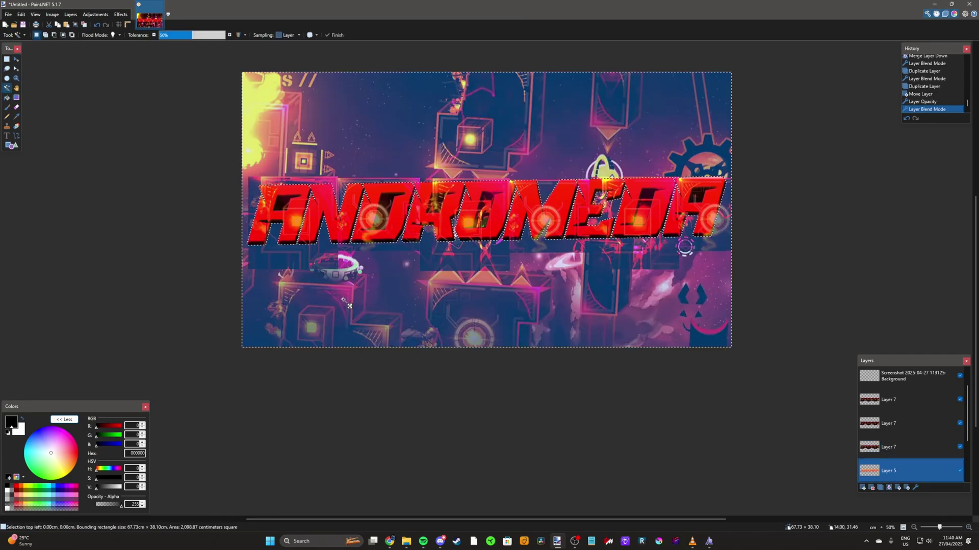
pyautogui.click(45, 34)
pyautogui.click(378, 208)
pyautogui.click(283, 202)
pyautogui.click(438, 204)
pyautogui.click(482, 211)
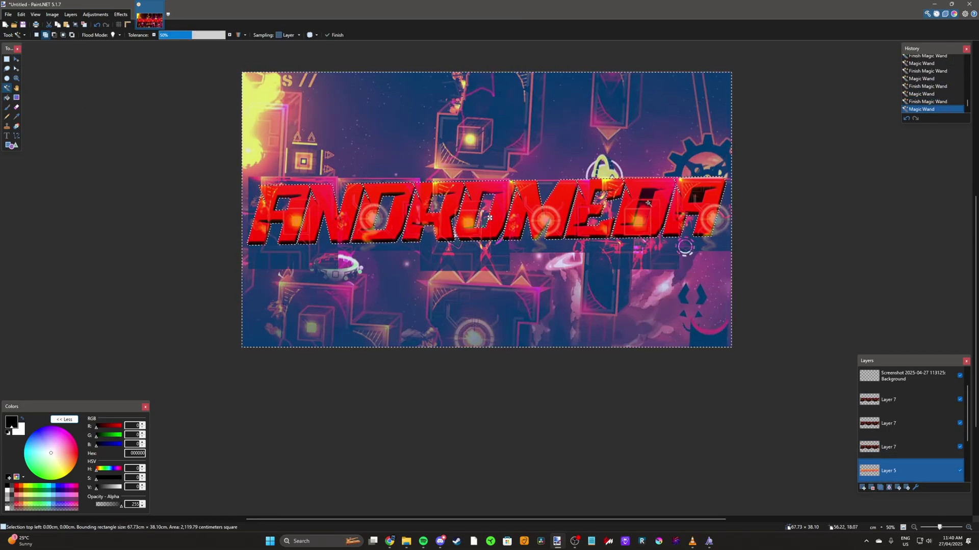
pyautogui.moveTo(646, 203); pyautogui.dragTo(693, 199)
pyautogui.click(916, 442)
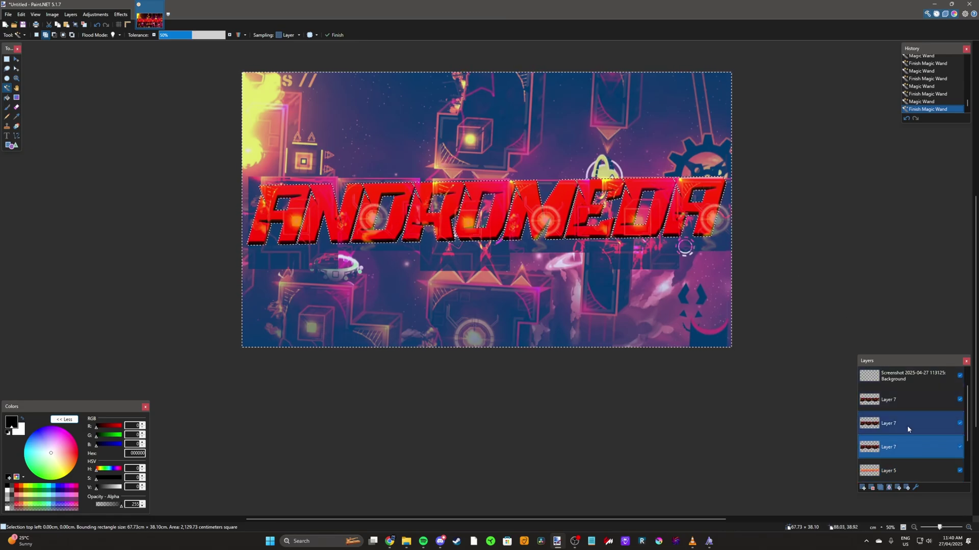
pyautogui.press('Delete')
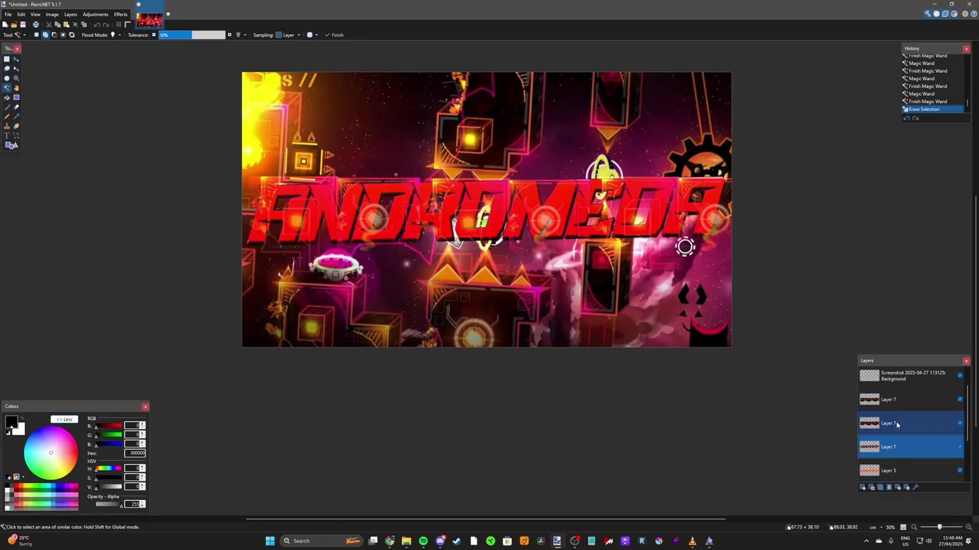
# Reselect the empty areas around the title letters on Layer 5 with Magic Wand and erase them from the middle Layer 7 copy
pyautogui.click(897, 470)
pyautogui.click(279, 202)
pyautogui.click(289, 209)
pyautogui.click(385, 215)
pyautogui.click(436, 204)
pyautogui.click(484, 211)
pyautogui.click(902, 433)
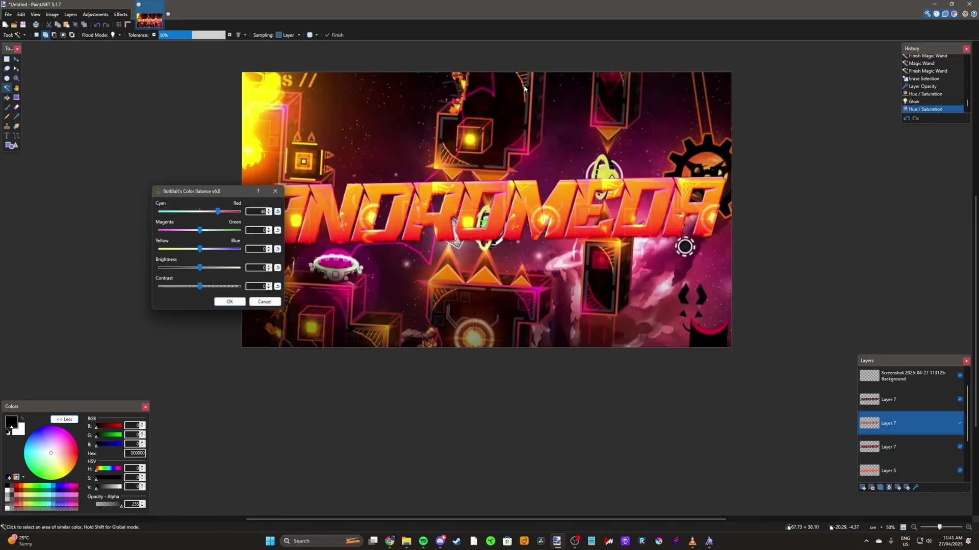
# Shift the color balance of the middle Layer 7 copy toward red
pyautogui.click(229, 301)
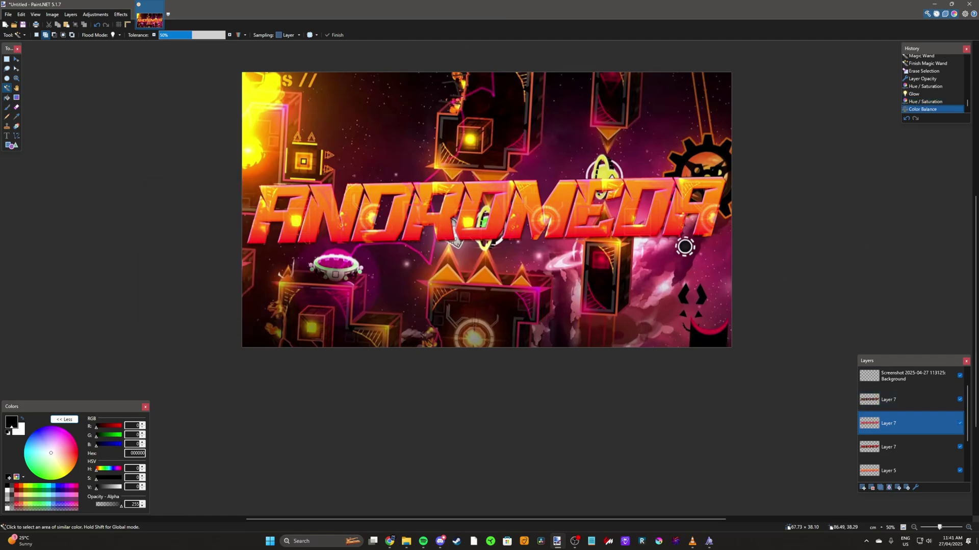
pyautogui.click(913, 527)
pyautogui.scroll(1, 629, 360)
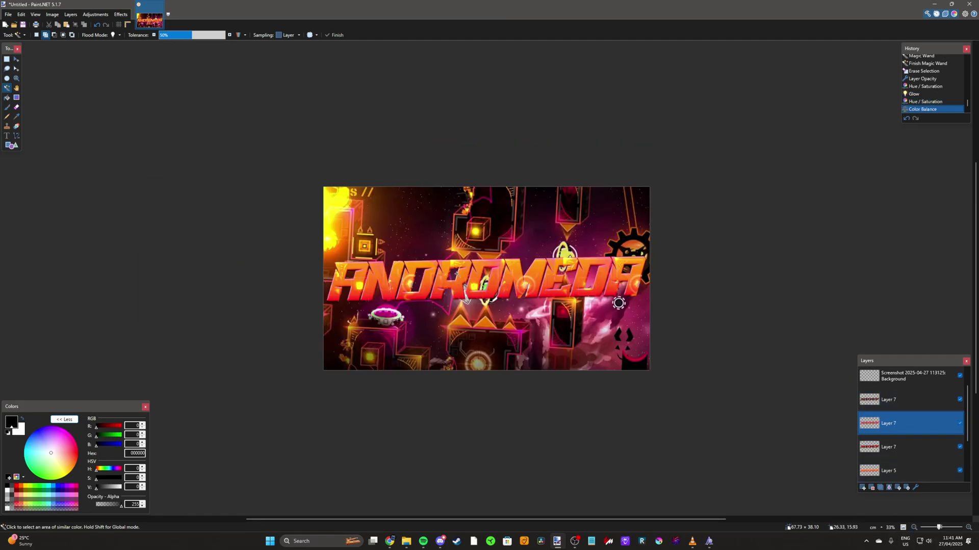
# Show Layer 4, move it below the top Screenshot layer and directly above the Layer 7 copies, and edit its blend mode
pyautogui.click(876, 400)
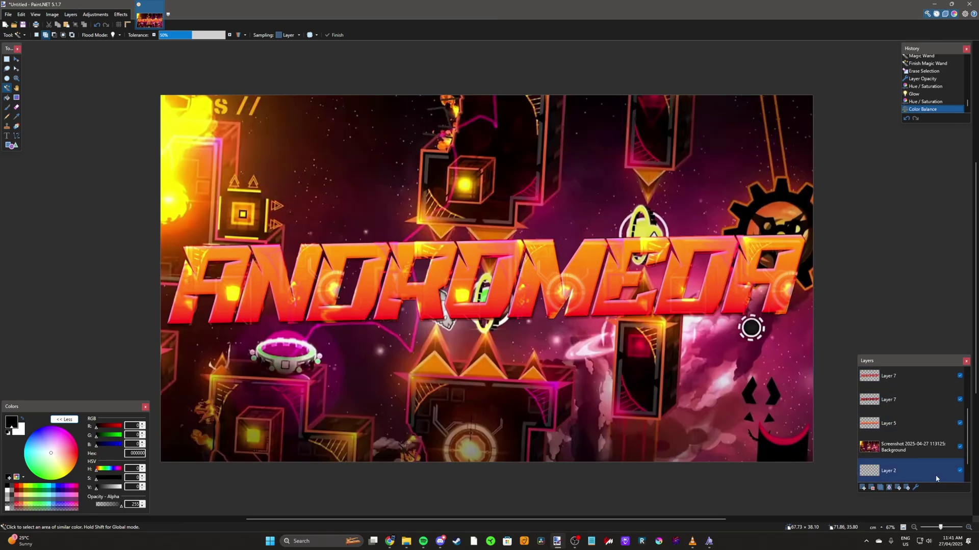
pyautogui.scroll(3, 922, 447)
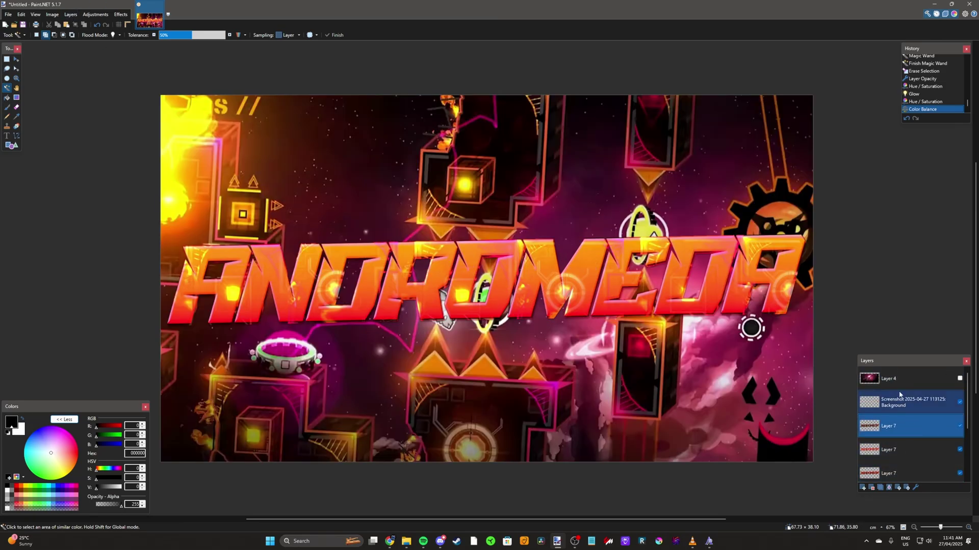
pyautogui.click(959, 378)
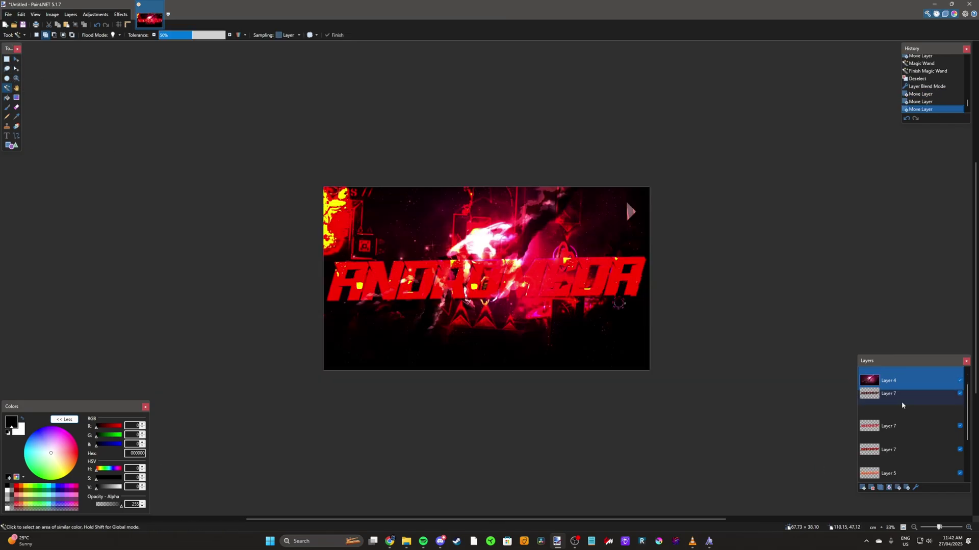
pyautogui.moveTo(901, 402); pyautogui.dragTo(901, 417)
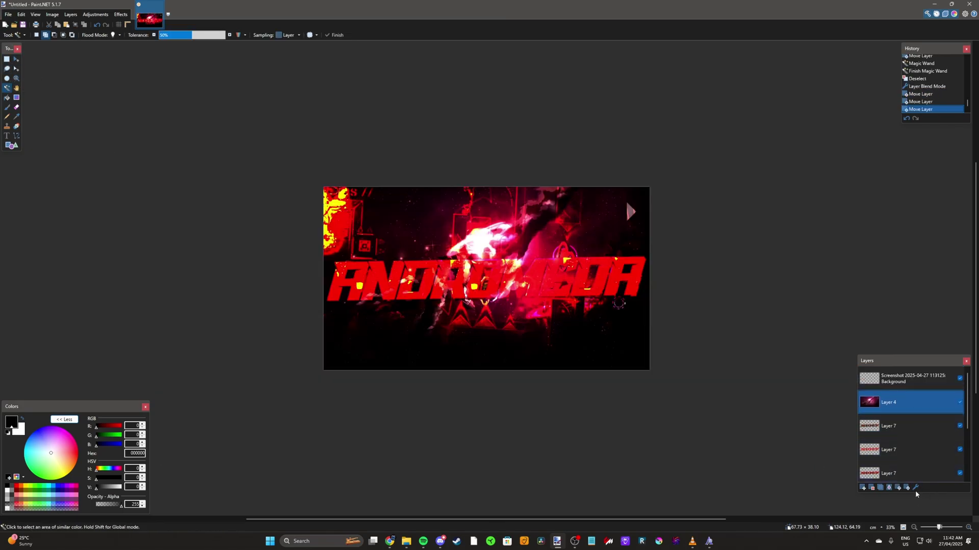
pyautogui.click(915, 488)
pyautogui.click(491, 278)
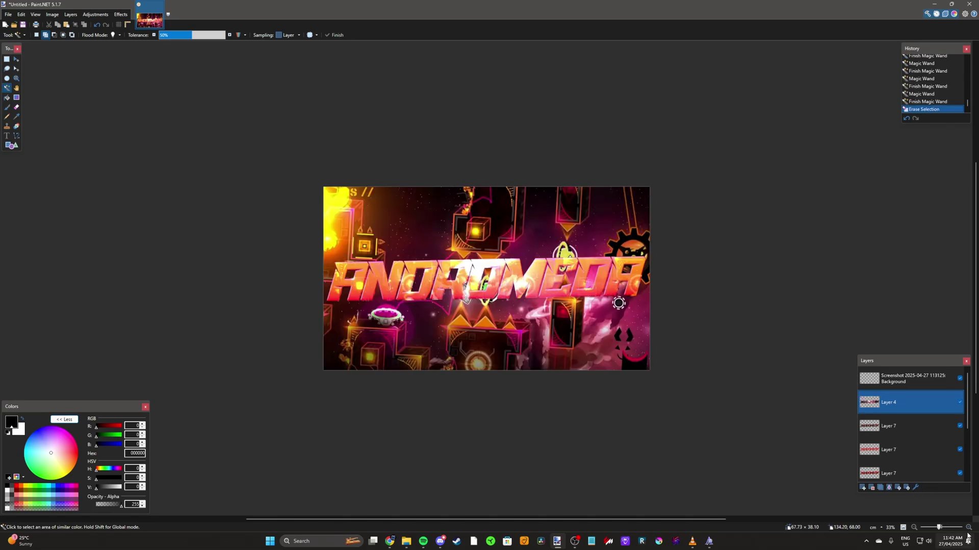
# Add a new empty layer to the title's layer stack
pyautogui.click(968, 529)
pyautogui.click(968, 528)
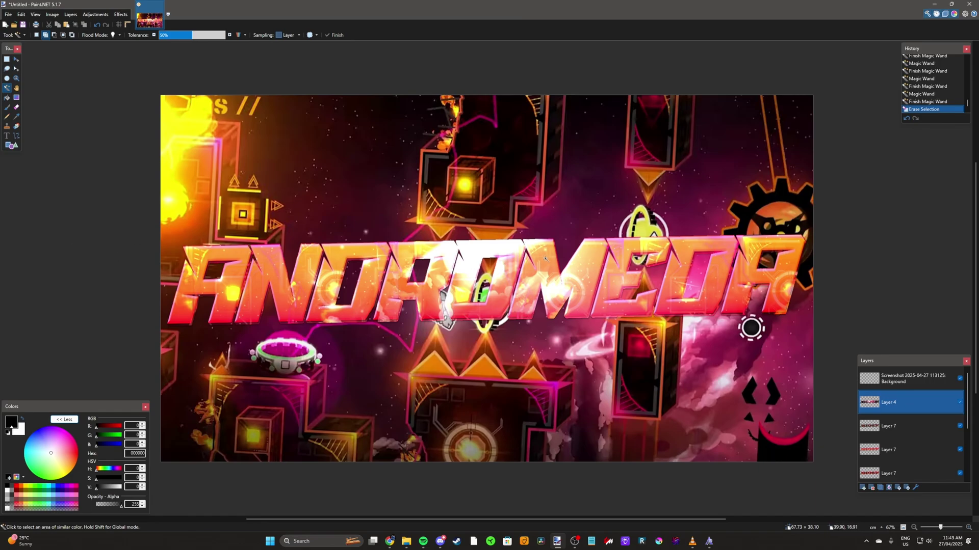
pyautogui.scroll(-3, 907, 433)
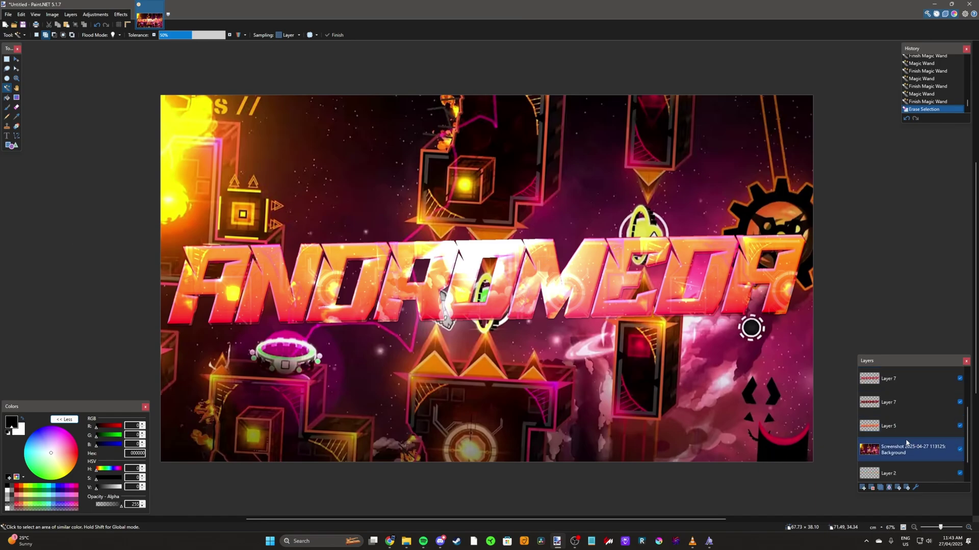
pyautogui.click(863, 488)
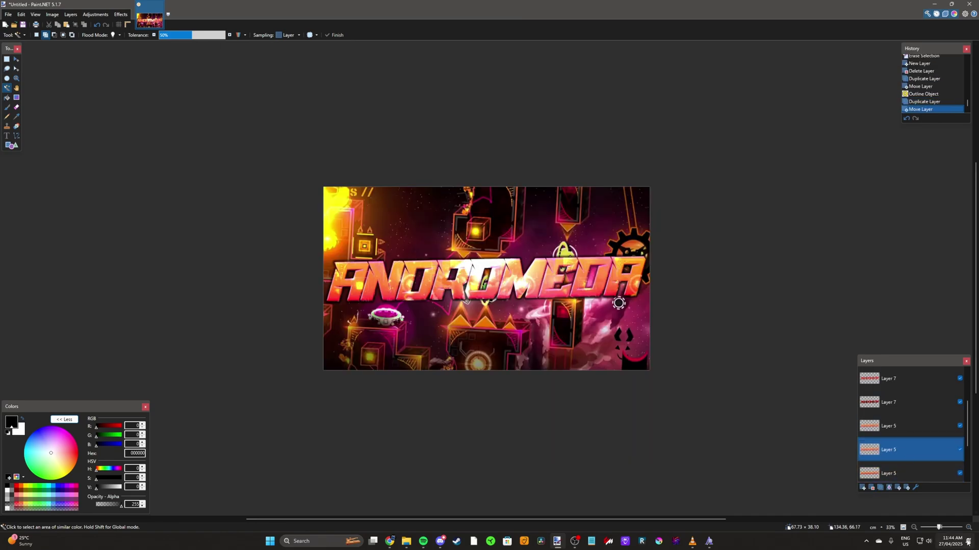
# Enlarge the selected Layer 5 copy to about 68.13 × 38.31 cm and offset it slightly behind the title for a depth effect
pyautogui.scroll(2, 539, 293)
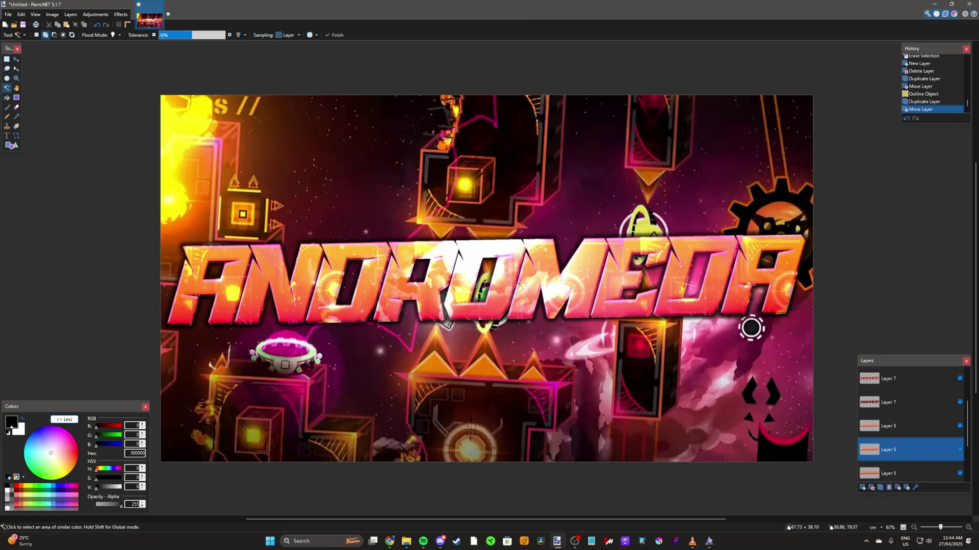
pyautogui.hotkey('ctrl', 'a')
pyautogui.press('m')
pyautogui.moveTo(812, 462); pyautogui.dragTo(829, 471)
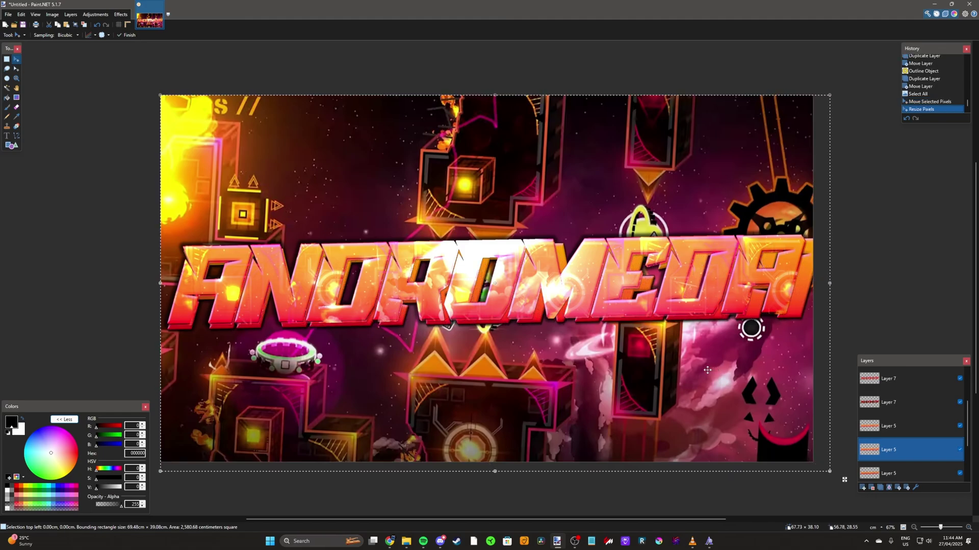
pyautogui.moveTo(705, 370); pyautogui.dragTo(702, 373)
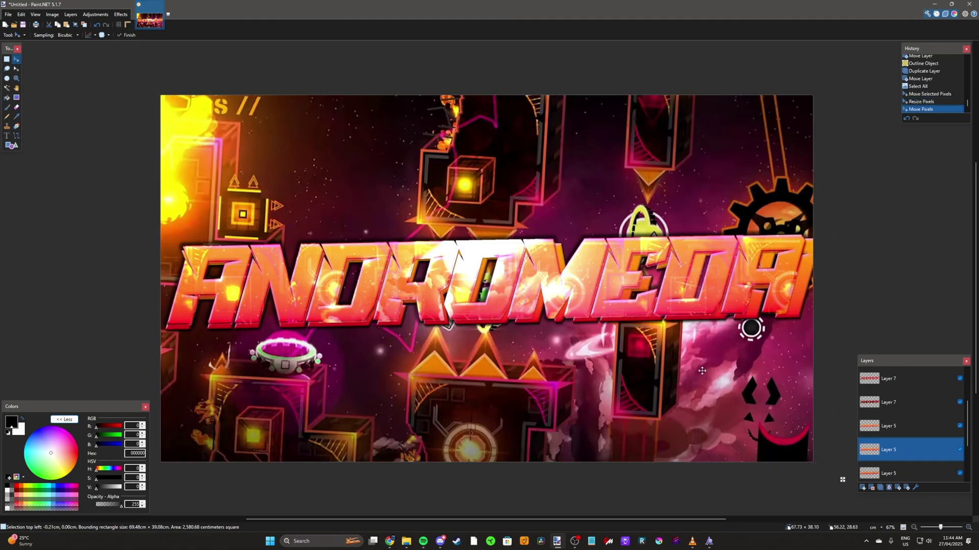
pyautogui.moveTo(217, 447); pyautogui.dragTo(220, 446)
pyautogui.moveTo(262, 357); pyautogui.dragTo(264, 357)
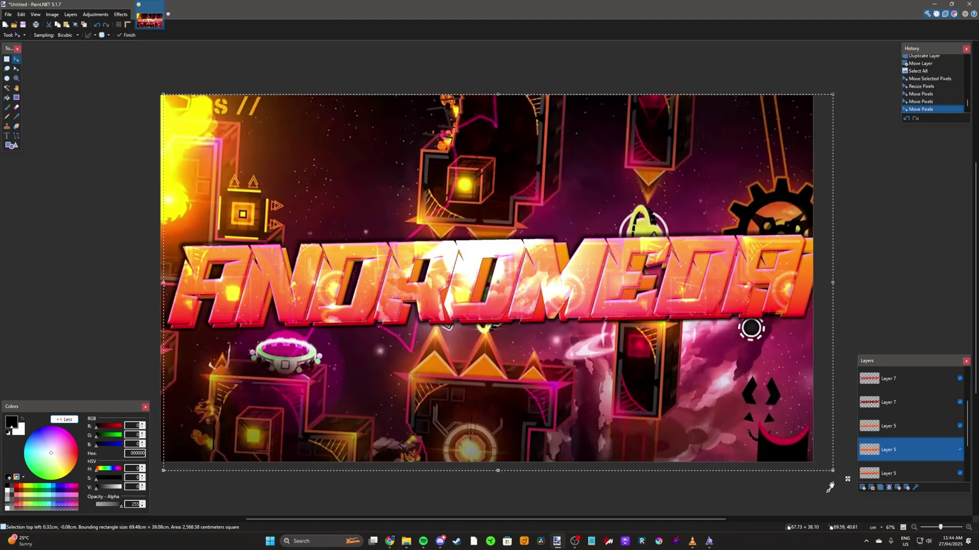
pyautogui.moveTo(833, 471); pyautogui.dragTo(820, 464)
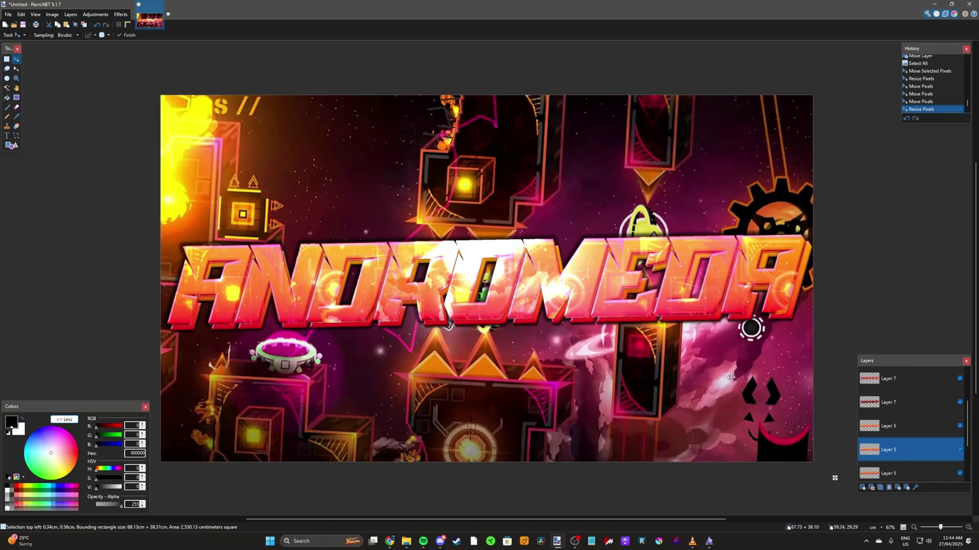
pyautogui.moveTo(731, 377); pyautogui.dragTo(730, 376)
pyautogui.hotkey('ctrl', 'd')
# Open the Hue / Saturation adjustment for the offset Layer 5 copy and reset its saturation and lightness to the defaults
pyautogui.click(97, 19)
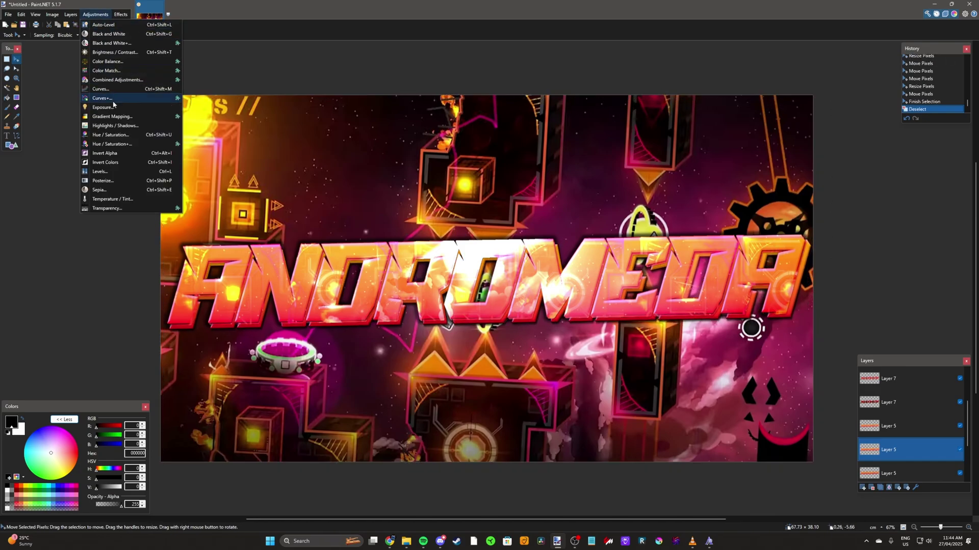
pyautogui.click(107, 134)
pyautogui.click(549, 266)
pyautogui.click(548, 284)
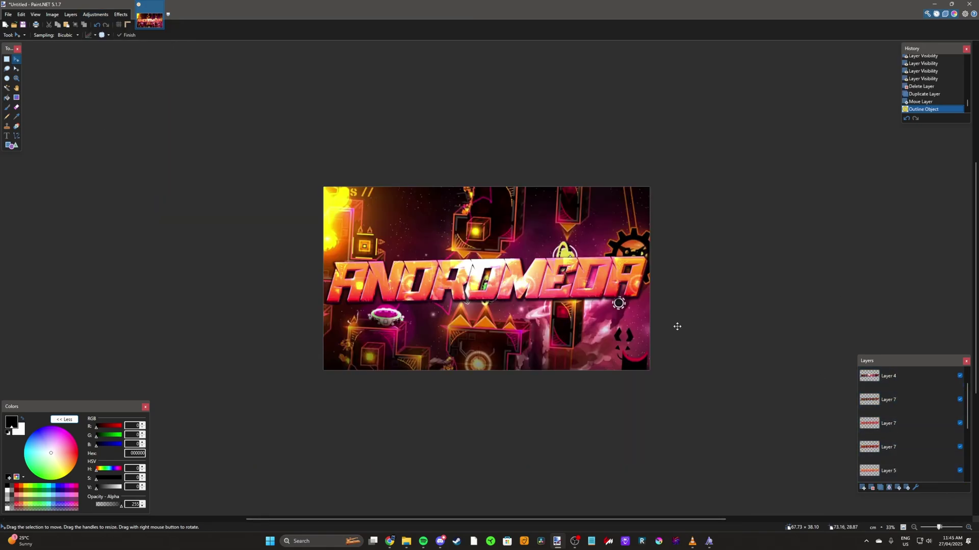
# Delete the empty Screenshot layer above Layer 4
pyautogui.scroll(1, 910, 411)
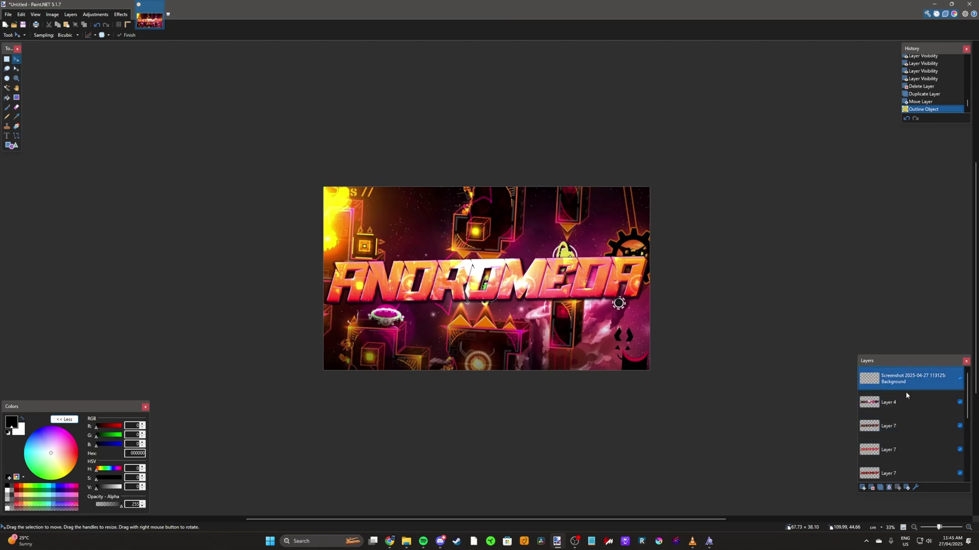
pyautogui.click(872, 487)
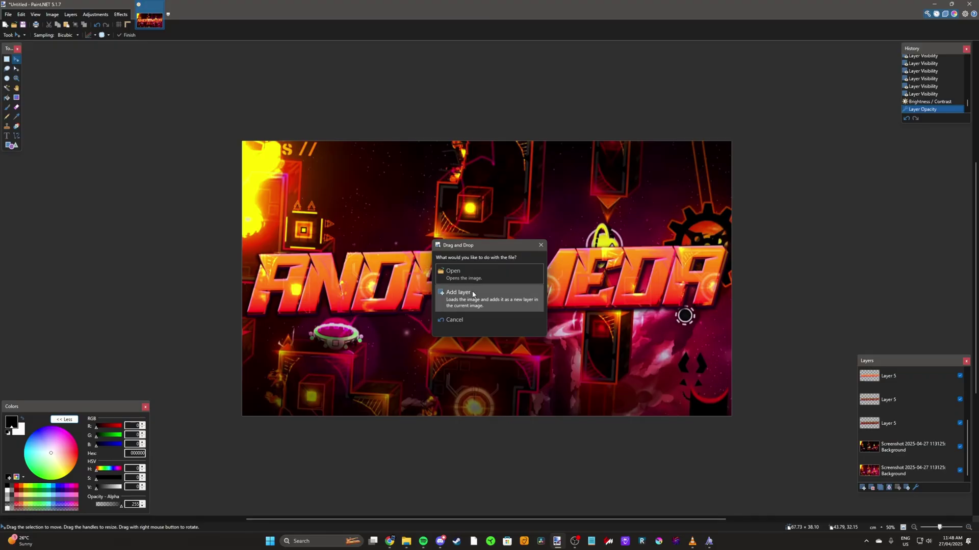
# Add the level screenshot as a new layer and enlarge it until it covers the canvas
pyautogui.click(439, 297)
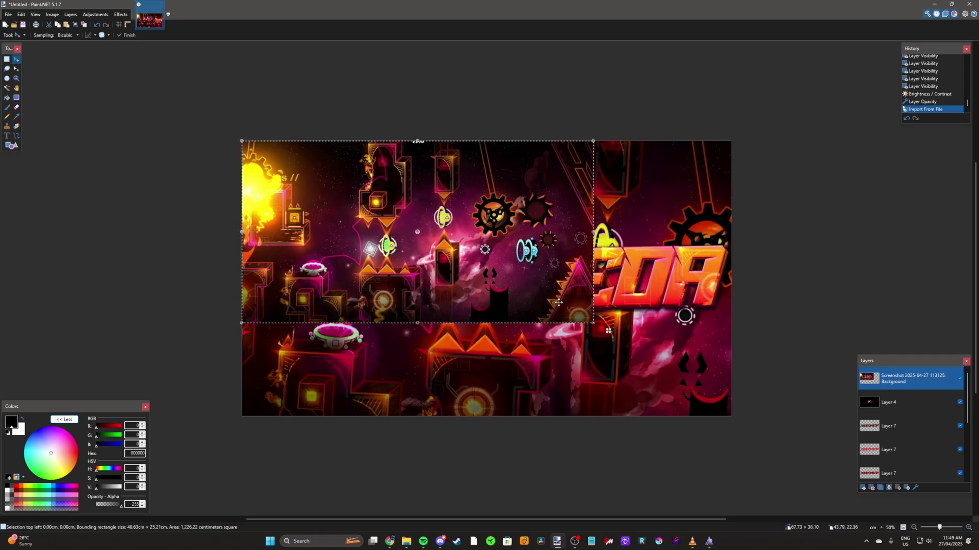
pyautogui.moveTo(593, 322); pyautogui.dragTo(744, 422)
pyautogui.moveTo(717, 376)
pyautogui.mouseDown()
pyautogui.moveTo(714, 364)
pyautogui.moveTo(726, 369)
pyautogui.moveTo(679, 377)
pyautogui.moveTo(717, 376)
pyautogui.mouseUp()
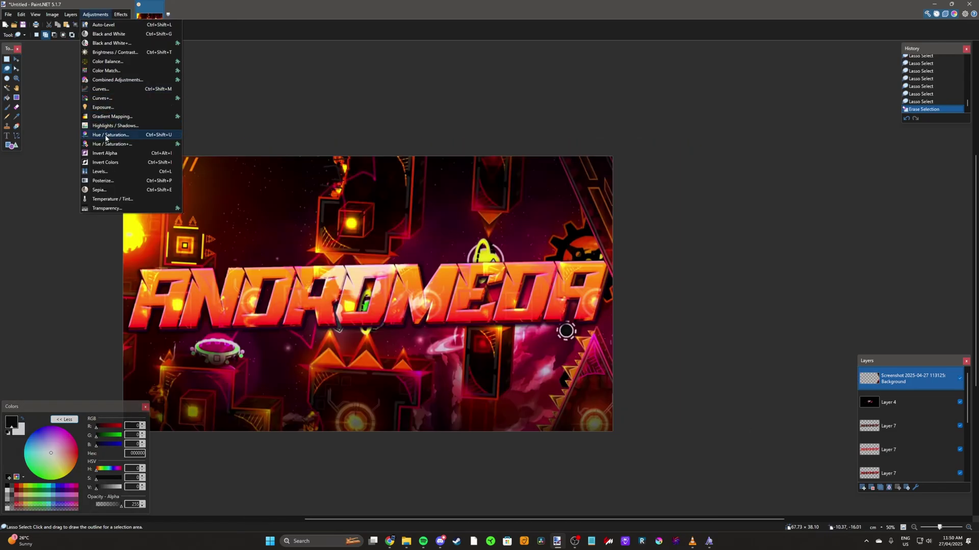
# Apply Hue / Saturation with raised saturation and lightness -12 to the cut-out spike structure, and enlarge it to about 93.50 × 52.60 cm at the canvas's right edge
pyautogui.click(148, 135)
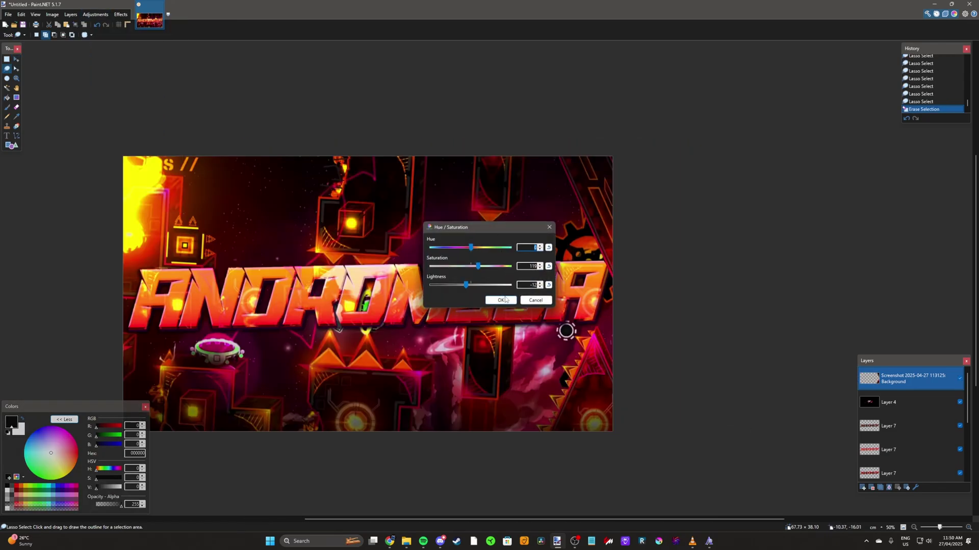
pyautogui.click(501, 300)
pyautogui.hotkey('ctrl', 'a')
pyautogui.press('m')
pyautogui.moveTo(642, 470); pyautogui.dragTo(798, 535)
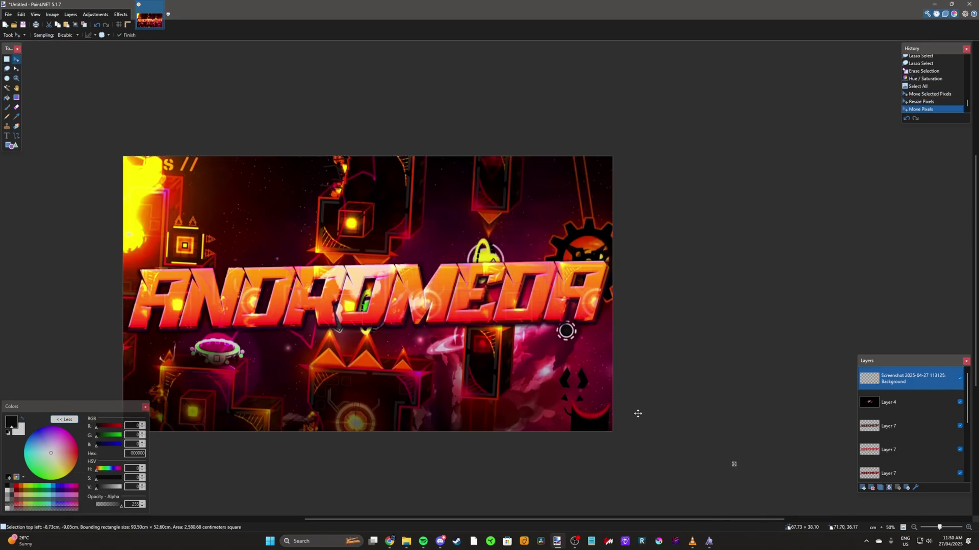
pyautogui.moveTo(634, 409); pyautogui.dragTo(561, 410)
pyautogui.hotkey('ctrl', 'd')
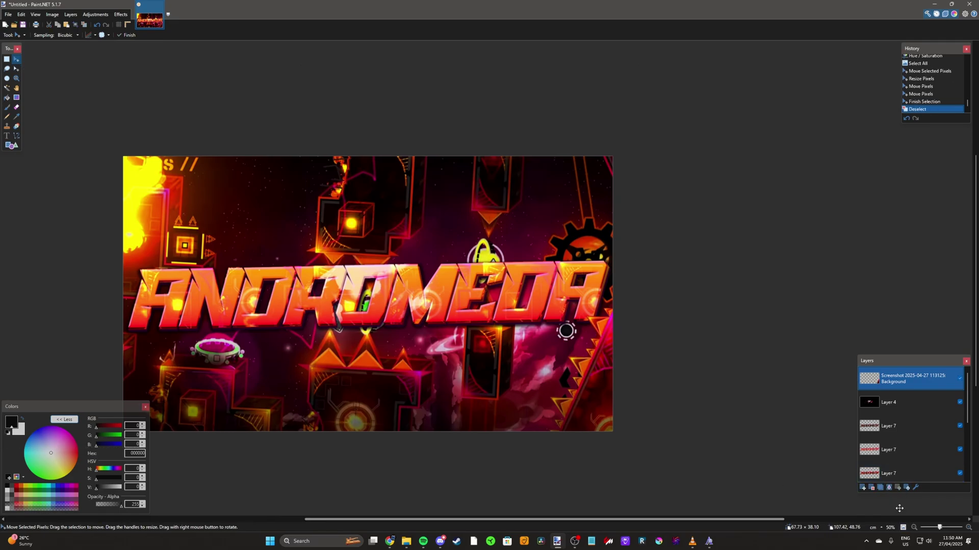
# Duplicate the spike structure's layer and nudge the copy slightly left
pyautogui.click(880, 489)
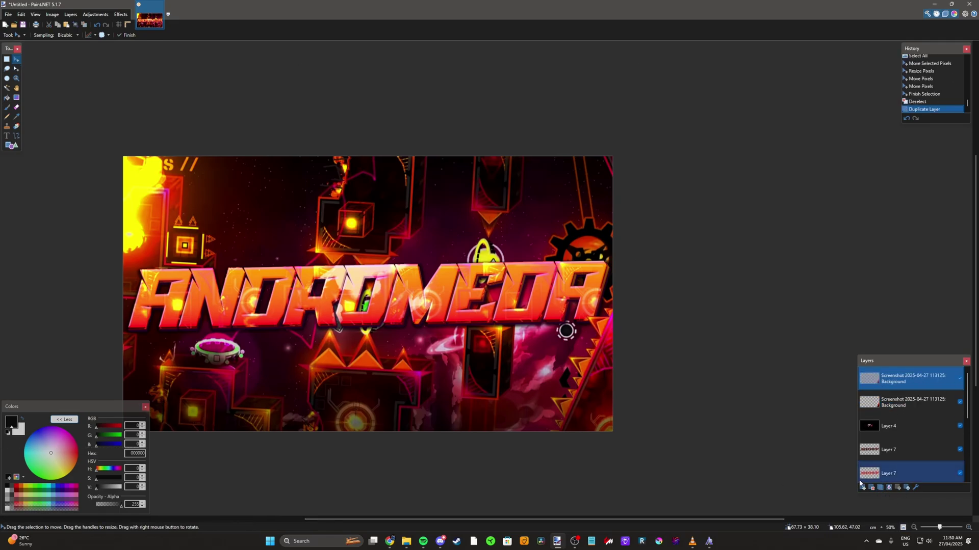
pyautogui.hotkey('ctrl', 'a')
pyautogui.press('Left')
pyautogui.press('Left')
pyautogui.press('Left')
pyautogui.press('Left')
pyautogui.press('Left')
pyautogui.press('Left')
pyautogui.press('Left')
pyautogui.press('Left')
pyautogui.press('Left')
pyautogui.press('Left')
# Place the shifted spike copy beneath the original, fine-tune its position and lower its layer opacity
pyautogui.moveTo(913, 382); pyautogui.dragTo(909, 402)
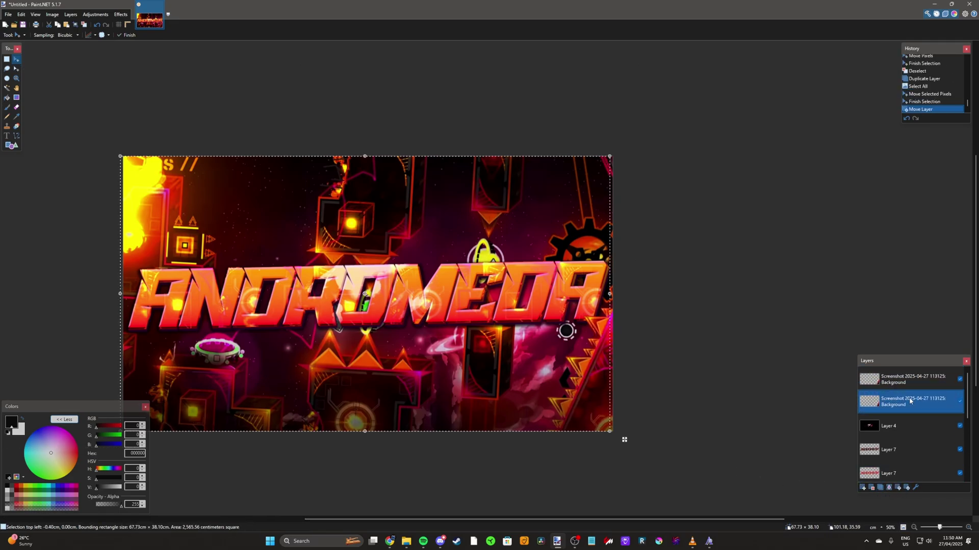
pyautogui.moveTo(602, 397); pyautogui.dragTo(602, 396)
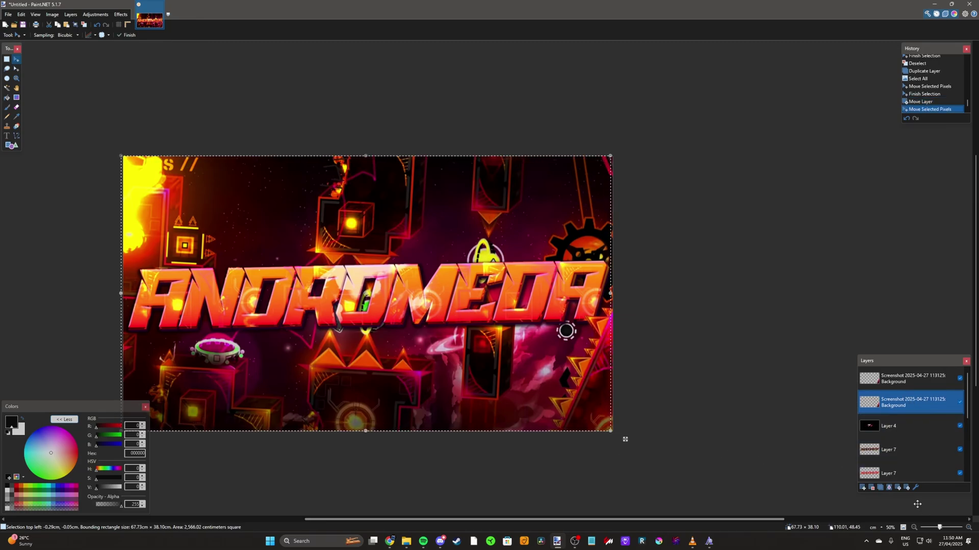
pyautogui.press('F4')
pyautogui.moveTo(513, 266); pyautogui.dragTo(490, 266)
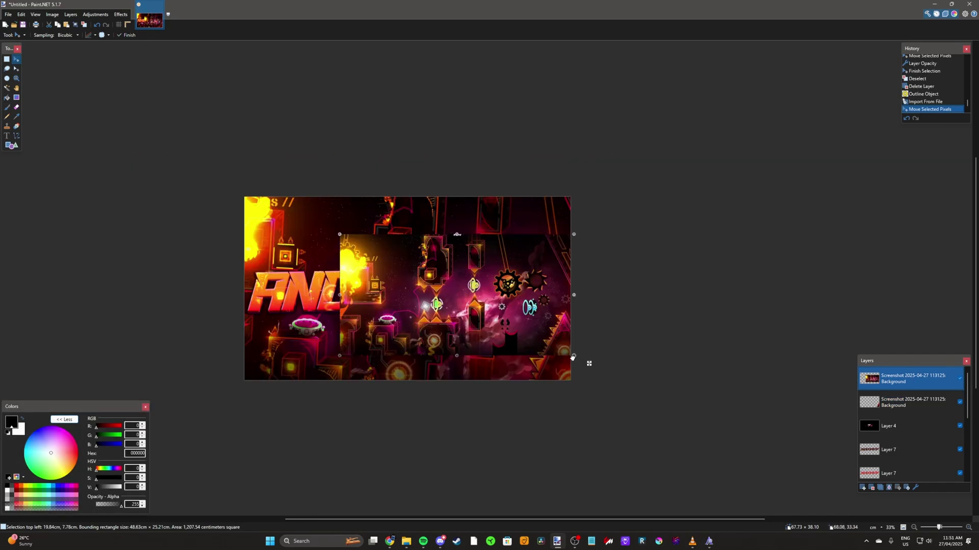
# Enlarge the newly imported level screenshot to about 86.65 × 44.93 cm and move it so the large gear lies within the canvas
pyautogui.moveTo(572, 357); pyautogui.dragTo(758, 454)
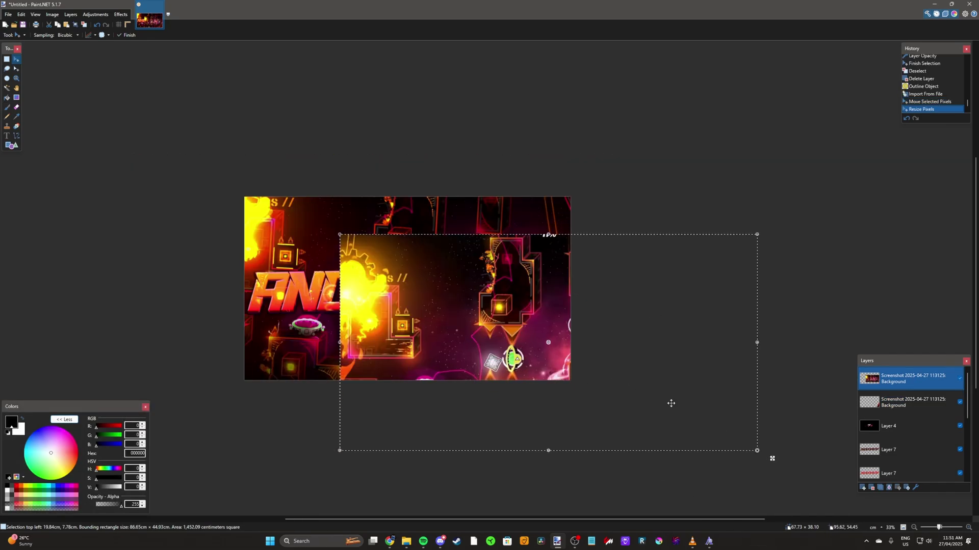
pyautogui.moveTo(593, 323); pyautogui.dragTo(386, 289)
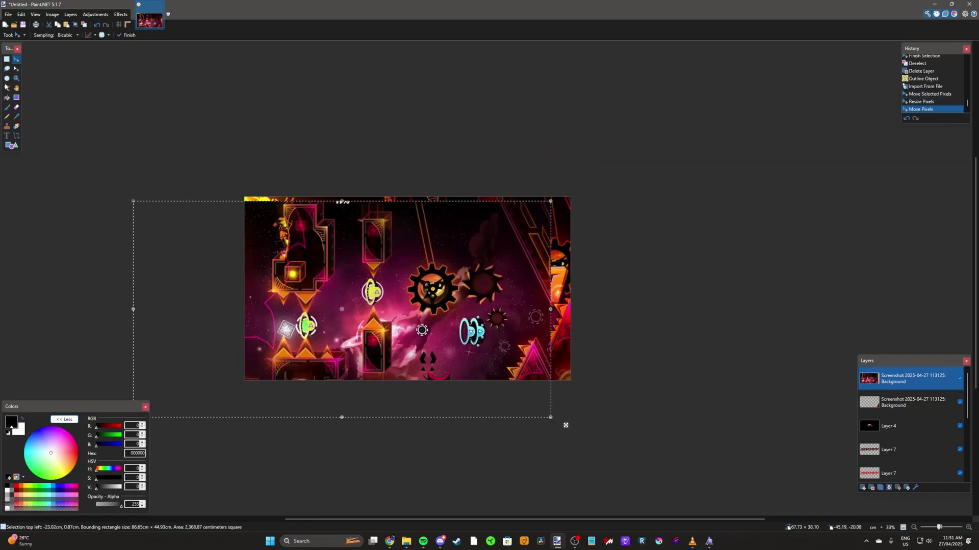
pyautogui.hotkey('ctrl', 'd')
# Select the purple and dark background around the large gear with Magic Wand at 43% tolerance and erase it
pyautogui.click(7, 88)
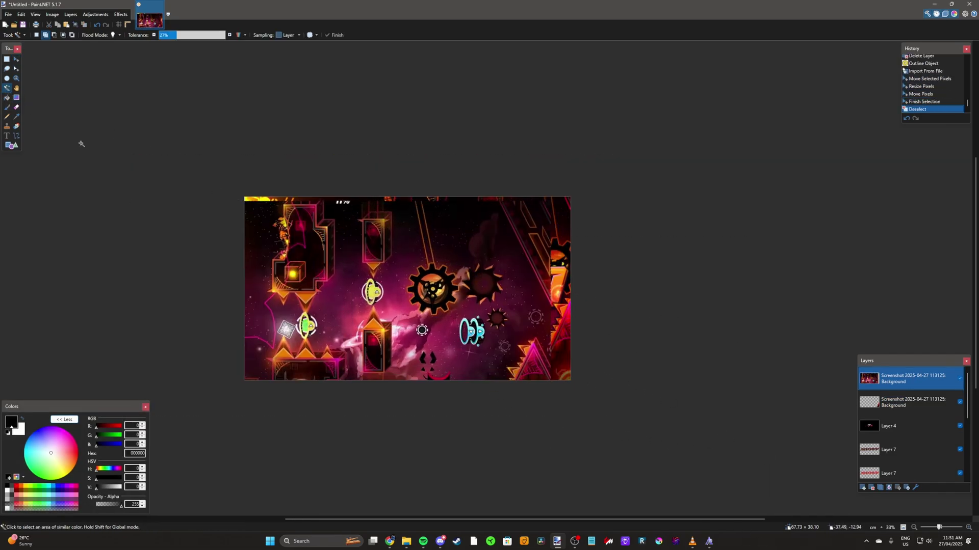
pyautogui.click(405, 317)
pyautogui.moveTo(176, 35); pyautogui.dragTo(188, 37)
pyautogui.hotkey('ctrl', '+')
pyautogui.hotkey('ctrl', '+')
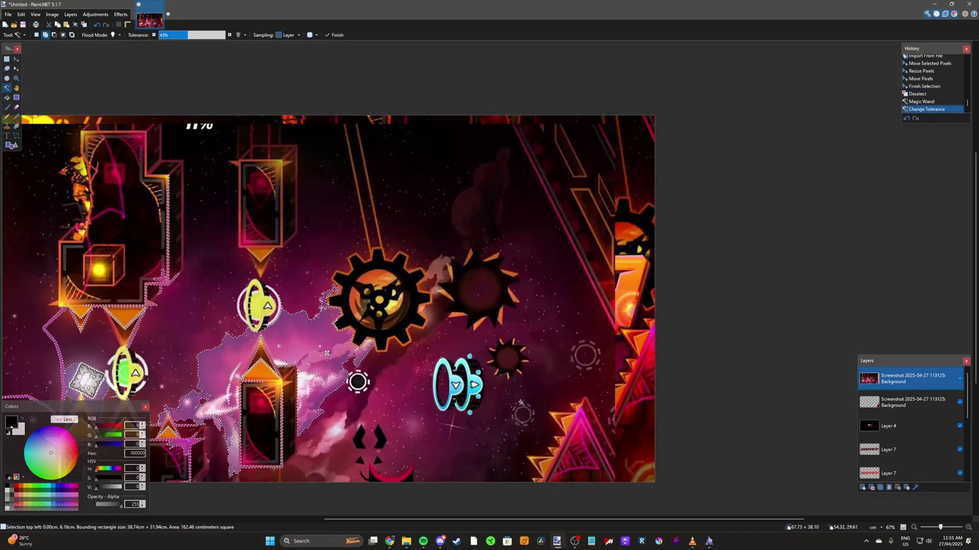
pyautogui.click(414, 417)
pyautogui.click(401, 184)
pyautogui.click(400, 184)
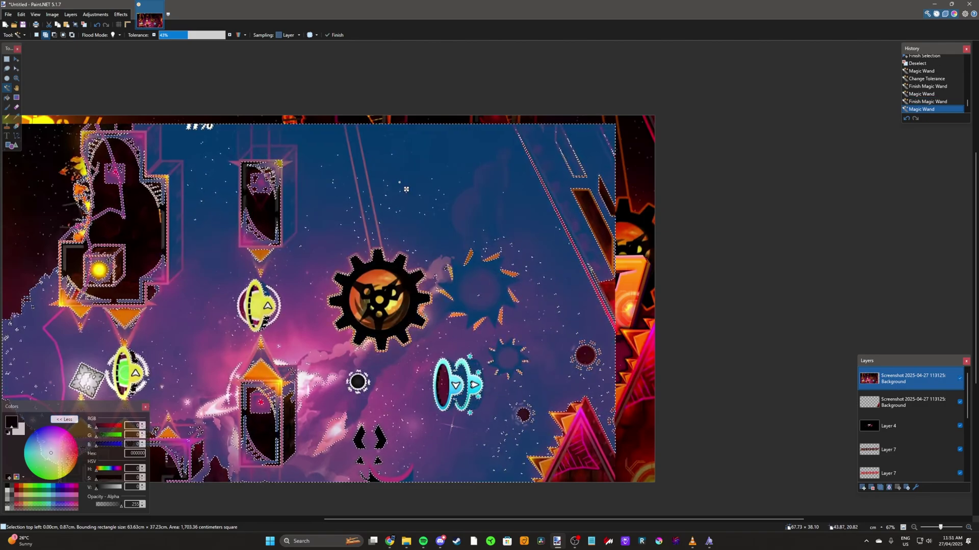
pyautogui.press('Delete')
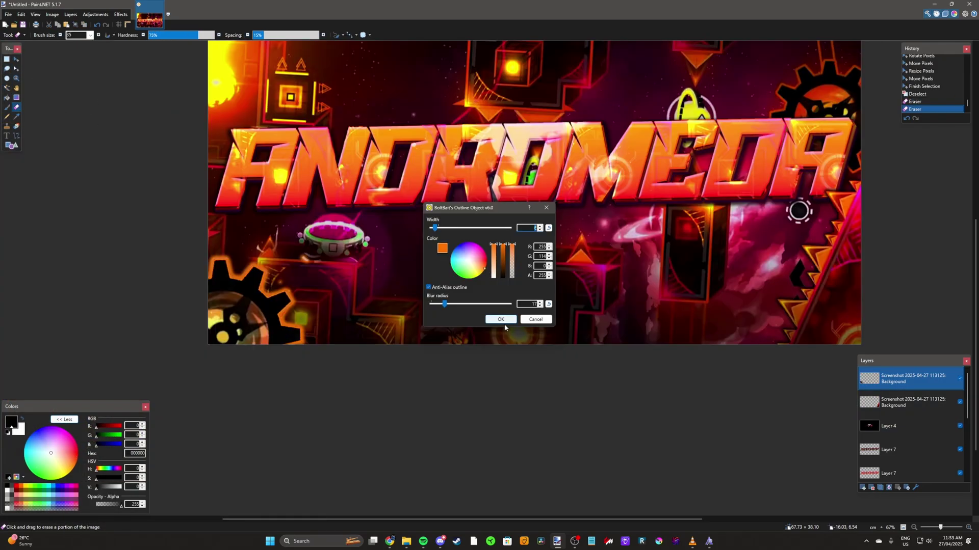
# Apply an anti-aliased, blurred orange outline (R 255, G 114, B 0) to the gear in the canvas's lower-left corner
pyautogui.click(502, 319)
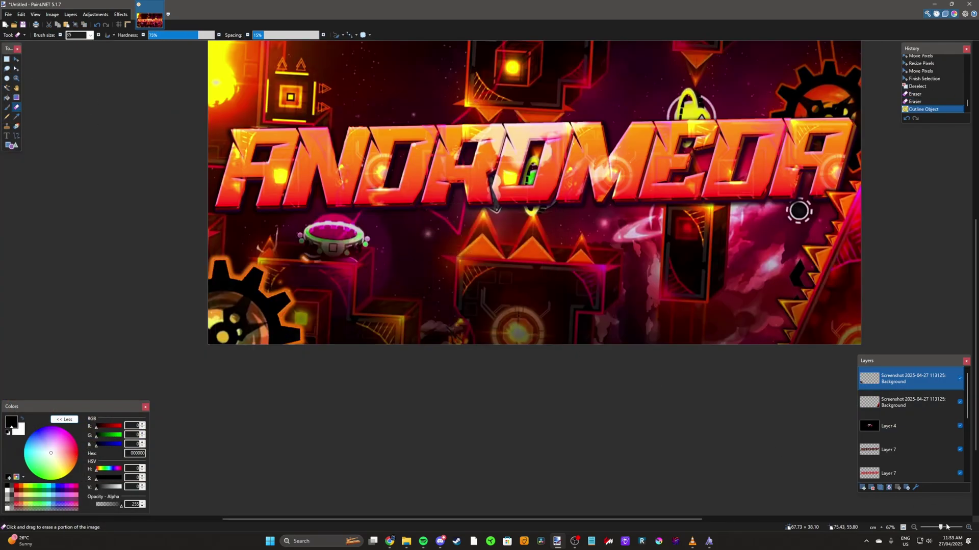
# Add a dark Vignette+ effect on a new layer and move that layer to the bottom of the layer stack
pyautogui.doubleClick(913, 529)
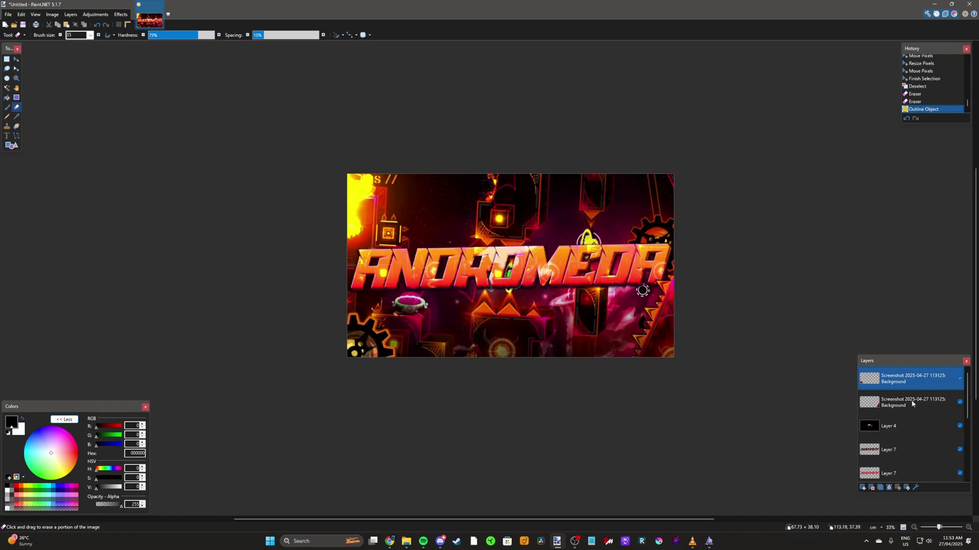
pyautogui.click(863, 488)
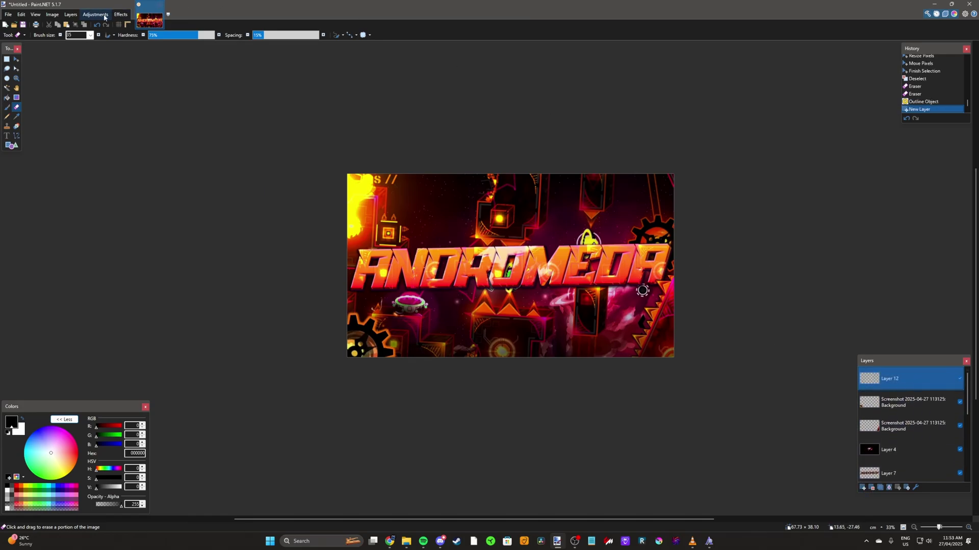
pyautogui.click(121, 15)
pyautogui.moveTo(148, 133)
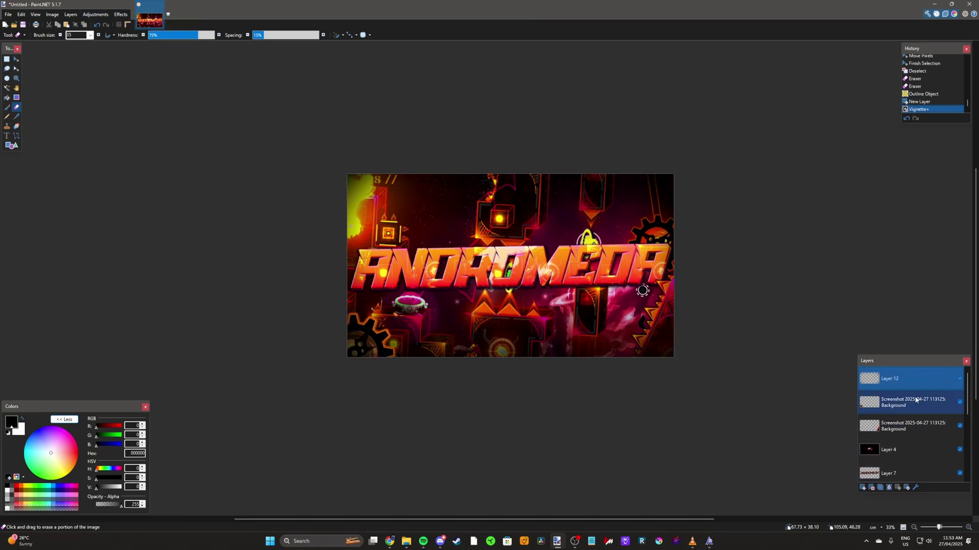
pyautogui.moveTo(897, 379); pyautogui.dragTo(910, 469)
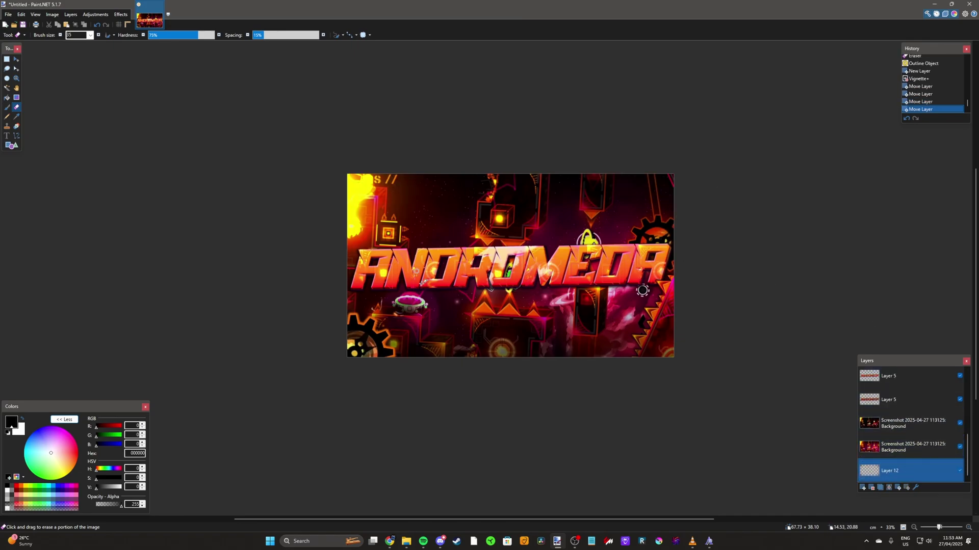
# Apply an orange Vignette+ effect to a new top layer, adjusting its radius and strength for a subtle edge glow
pyautogui.scroll(5, 898, 422)
pyautogui.click(862, 488)
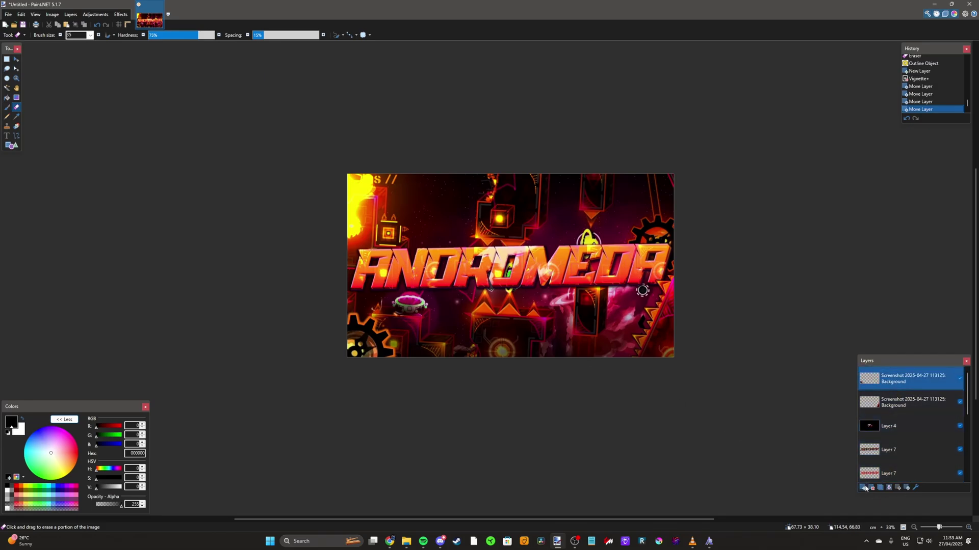
pyautogui.click(121, 14)
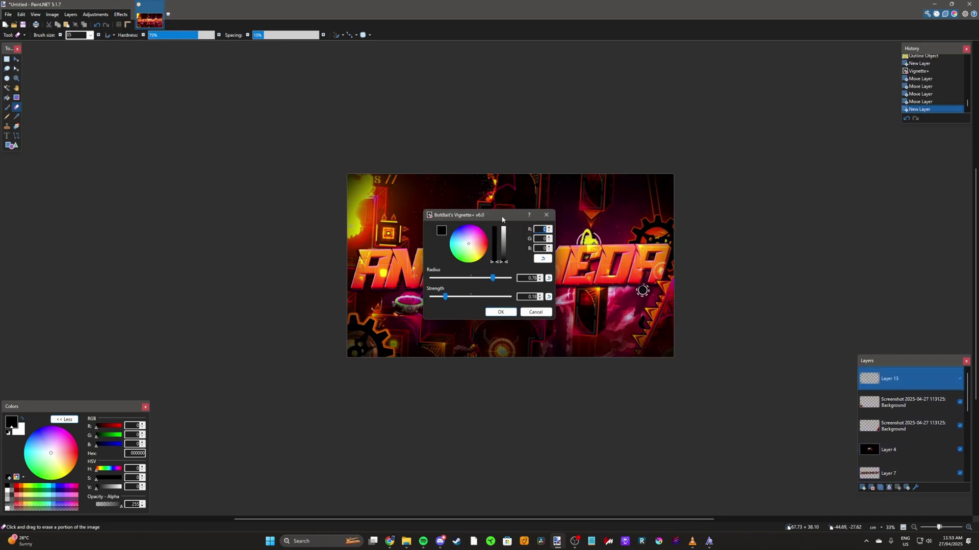
pyautogui.moveTo(459, 214); pyautogui.dragTo(279, 215)
pyautogui.moveTo(268, 302); pyautogui.dragTo(270, 301)
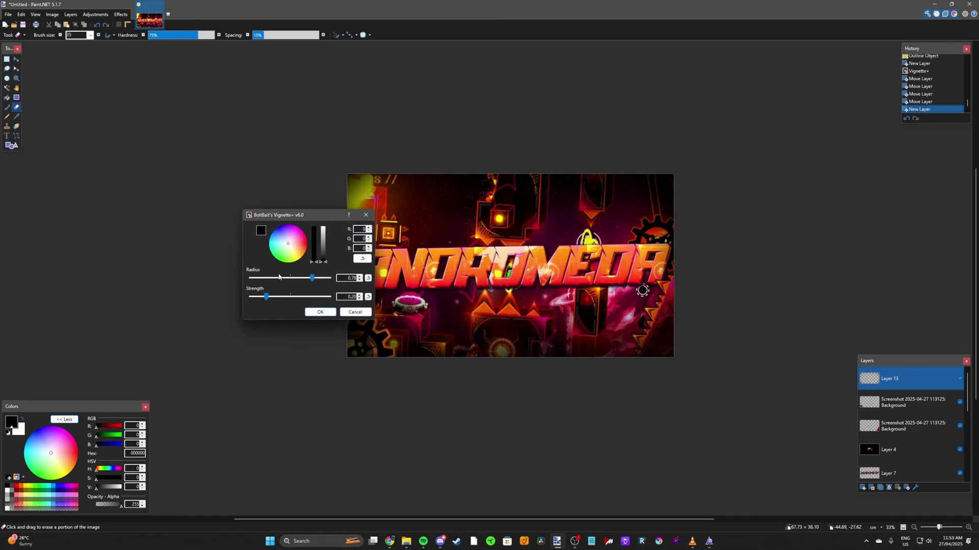
pyautogui.click(302, 258)
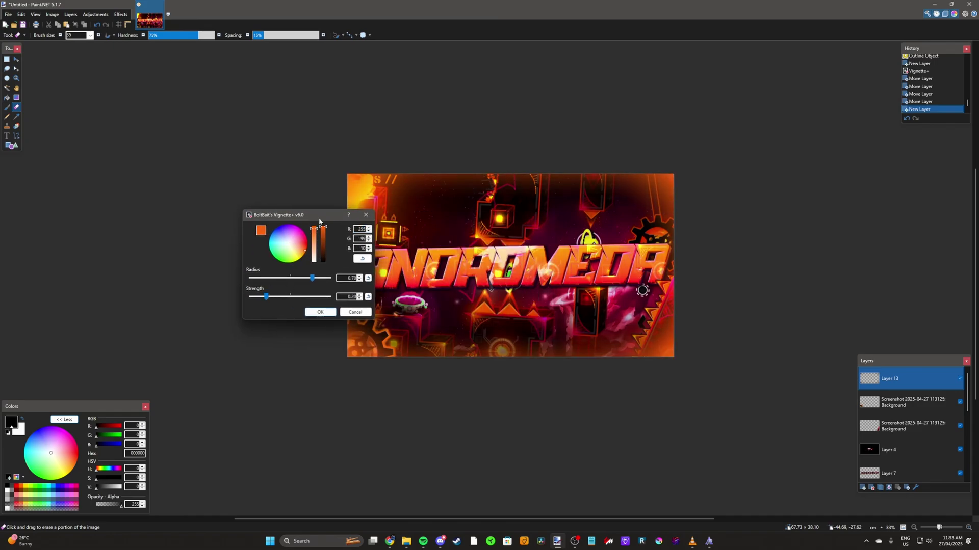
pyautogui.moveTo(319, 220); pyautogui.dragTo(213, 205)
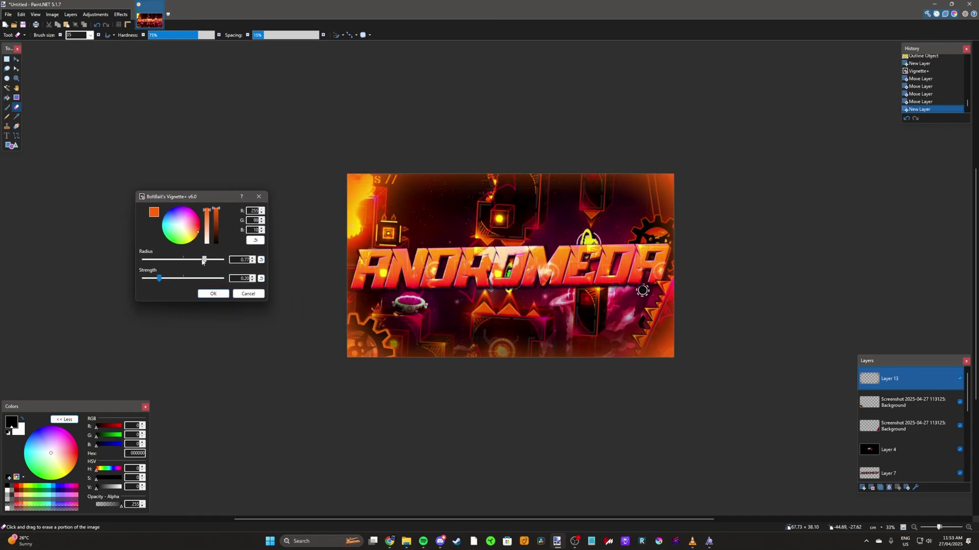
pyautogui.moveTo(200, 262); pyautogui.dragTo(147, 284)
pyautogui.click(213, 293)
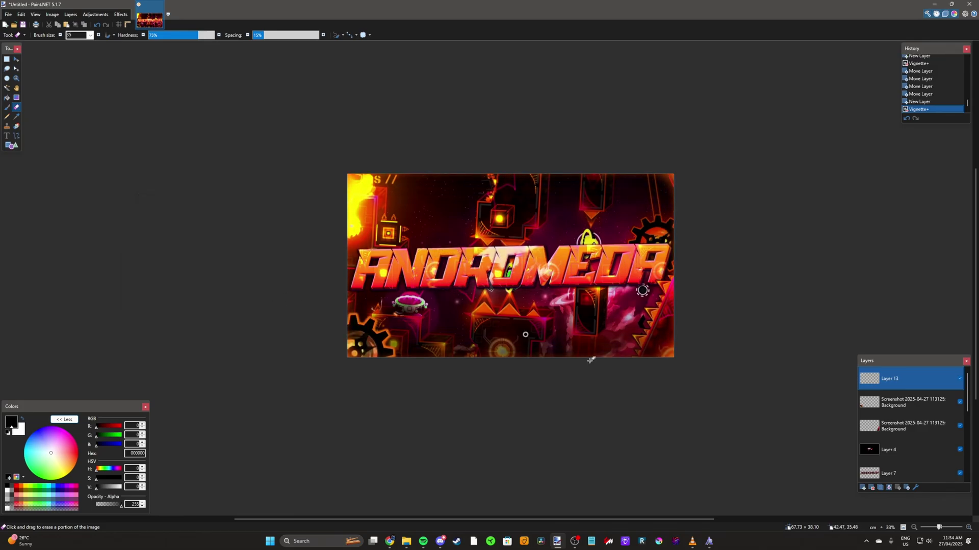
# Add a new layer directly above the topmost title layer (Layer 7) and open Text Fun Factory for it
pyautogui.click(969, 528)
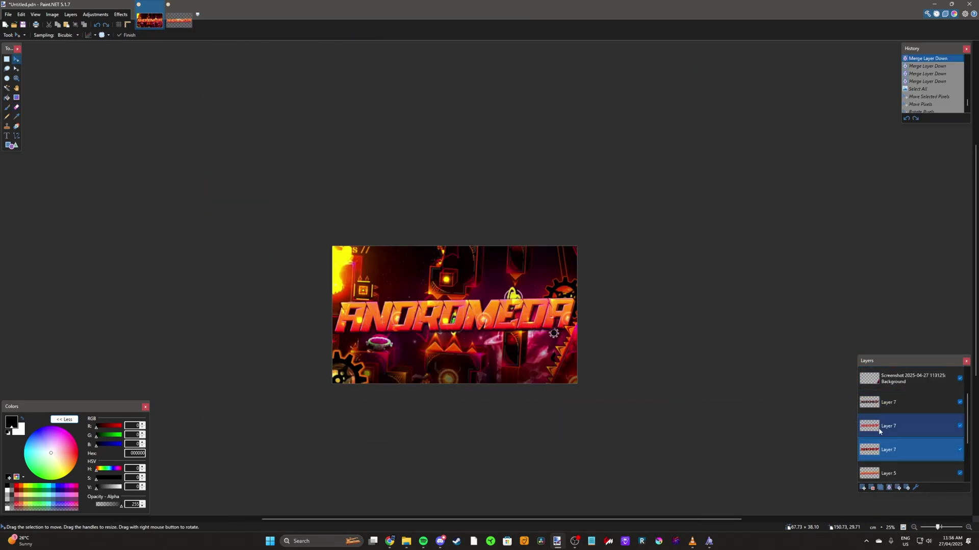
pyautogui.click(879, 402)
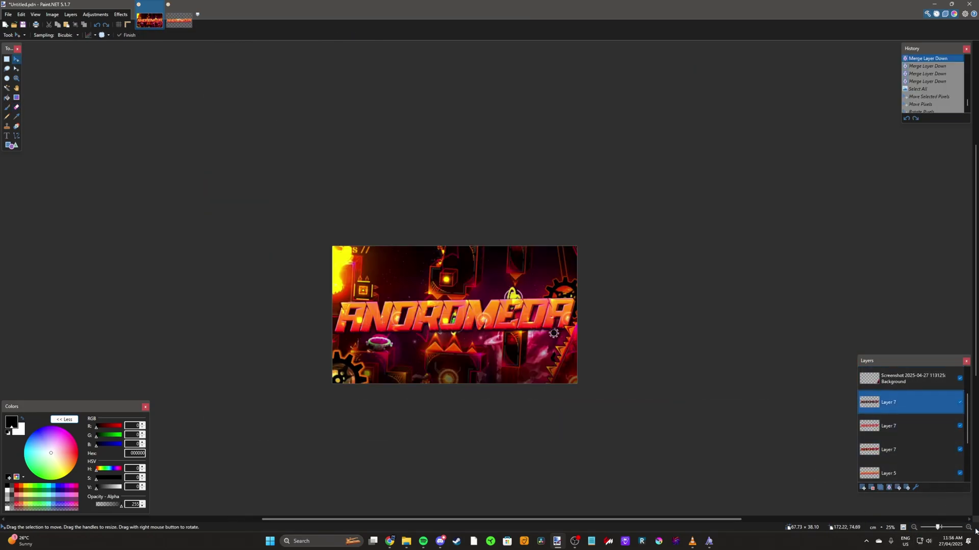
pyautogui.scroll(2, 485, 280)
pyautogui.scroll(-2, 629, 345)
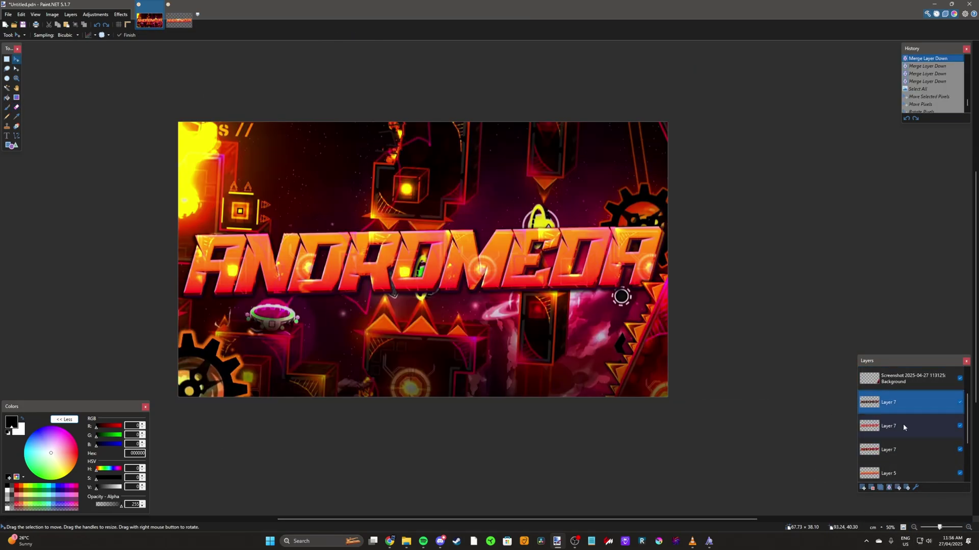
pyautogui.scroll(2, 903, 427)
pyautogui.click(862, 488)
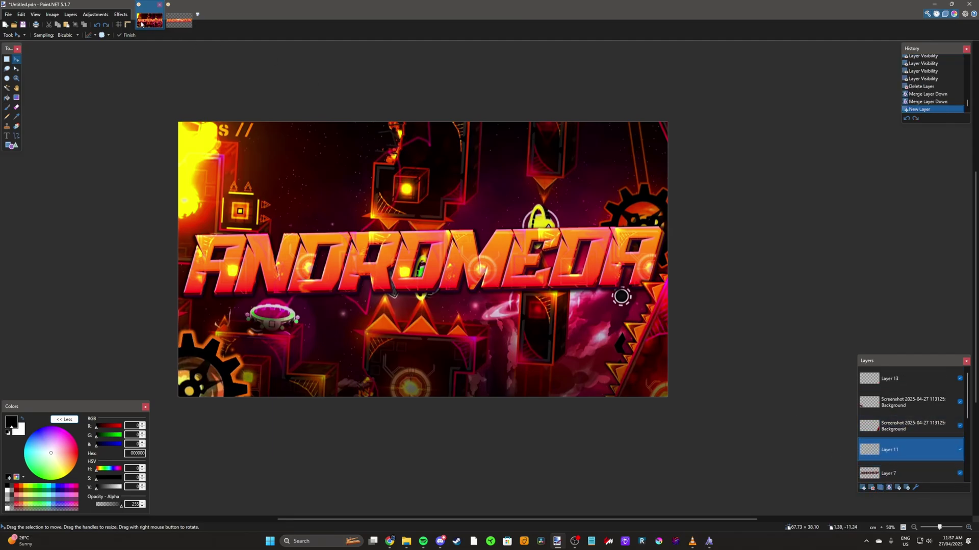
pyautogui.click(121, 14)
pyautogui.moveTo(150, 153)
pyautogui.click(225, 148)
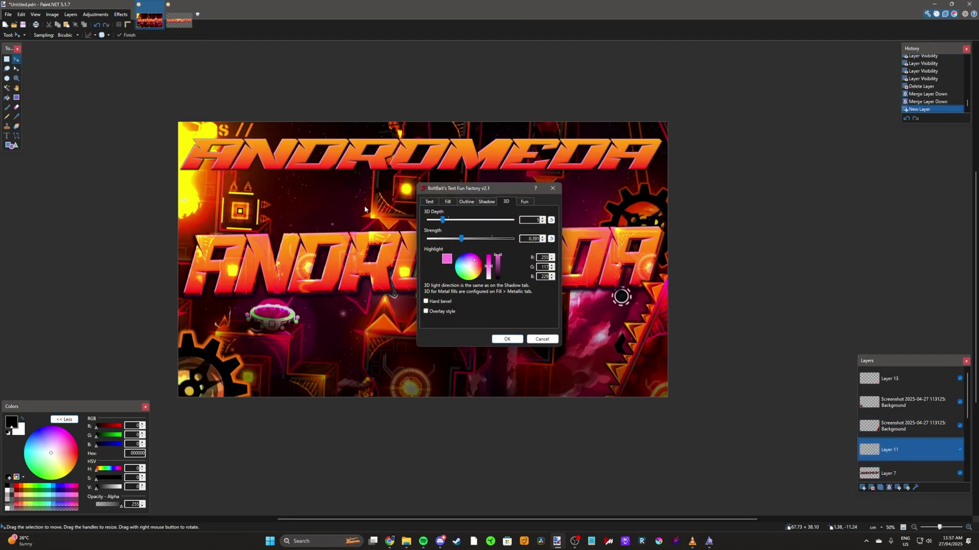
# Replace the Text Fun Factory text with INSXNE and give the subtitle a black, anti-aliased outline with blur radius 11
pyautogui.click(429, 202)
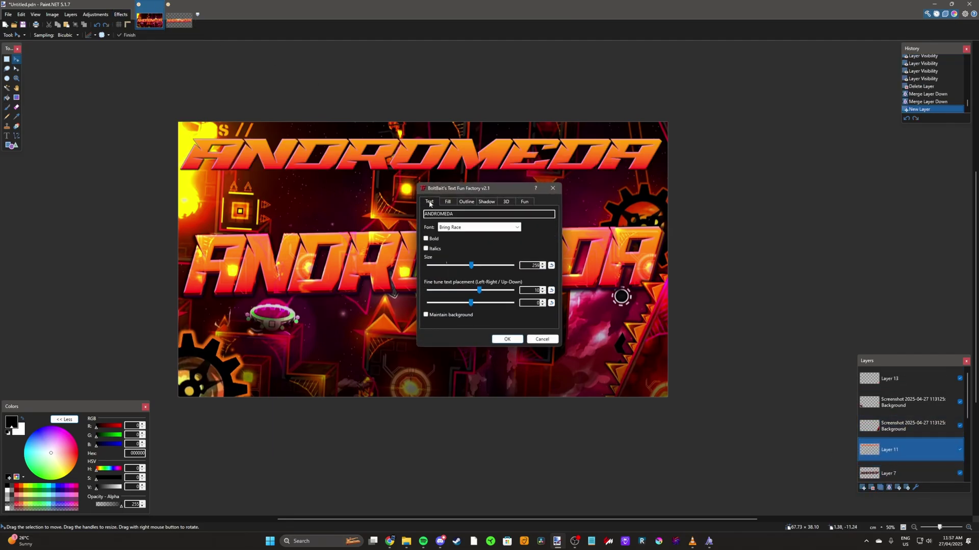
pyautogui.click(461, 214)
pyautogui.press('BackSpace')
pyautogui.press('BackSpace')
pyautogui.press('BackSpace')
pyautogui.press('BackSpace')
pyautogui.press('BackSpace')
pyautogui.press('BackSpace')
pyautogui.press('BackSpace')
pyautogui.press('BackSpace')
pyautogui.press('BackSpace')
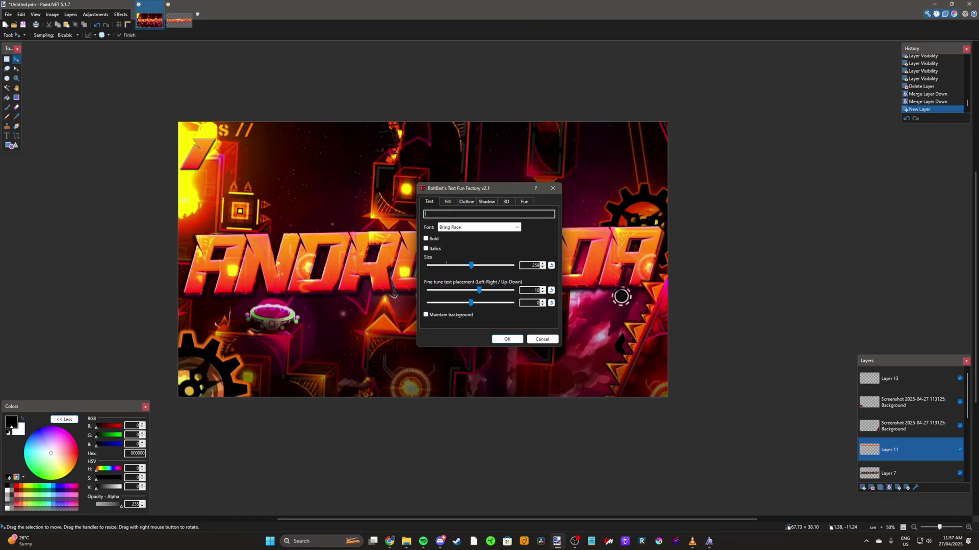
pyautogui.write('INSXNE')
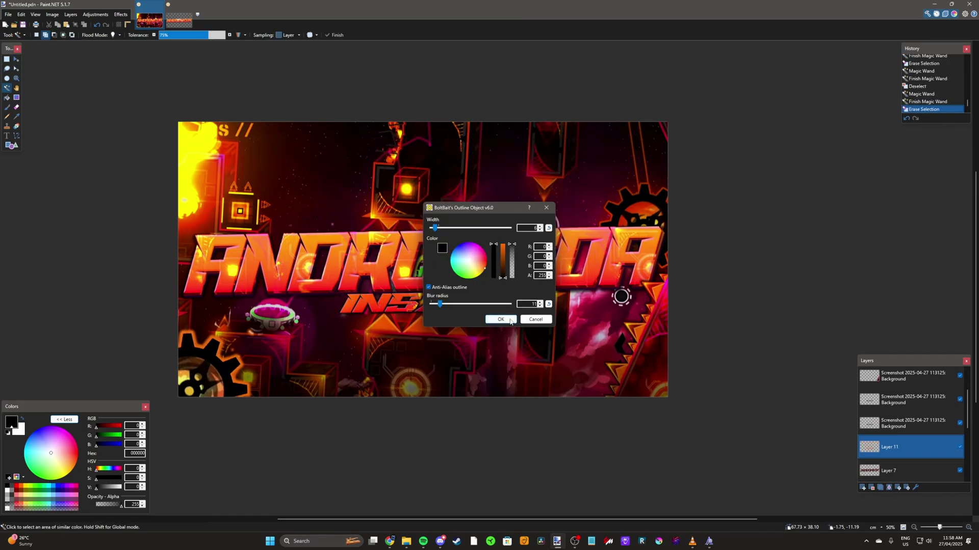
pyautogui.click(500, 320)
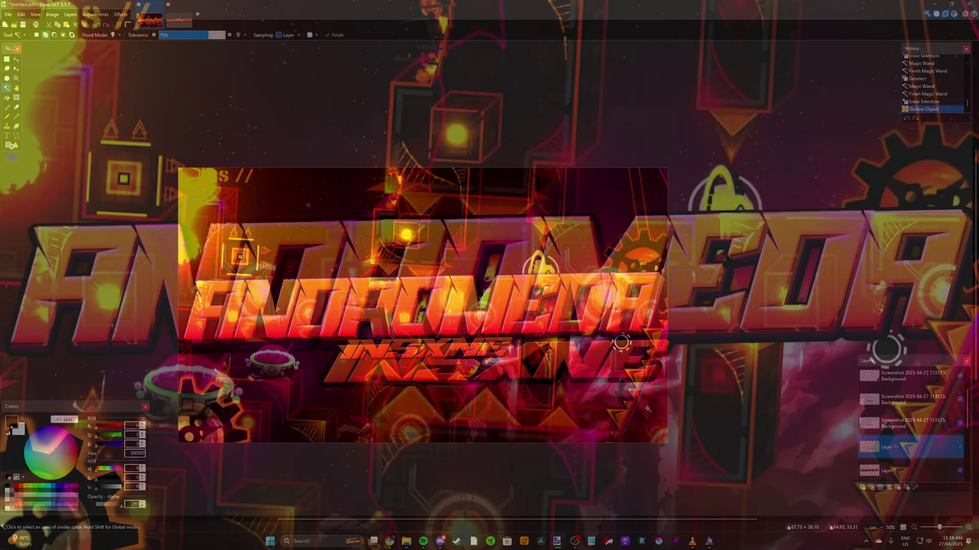